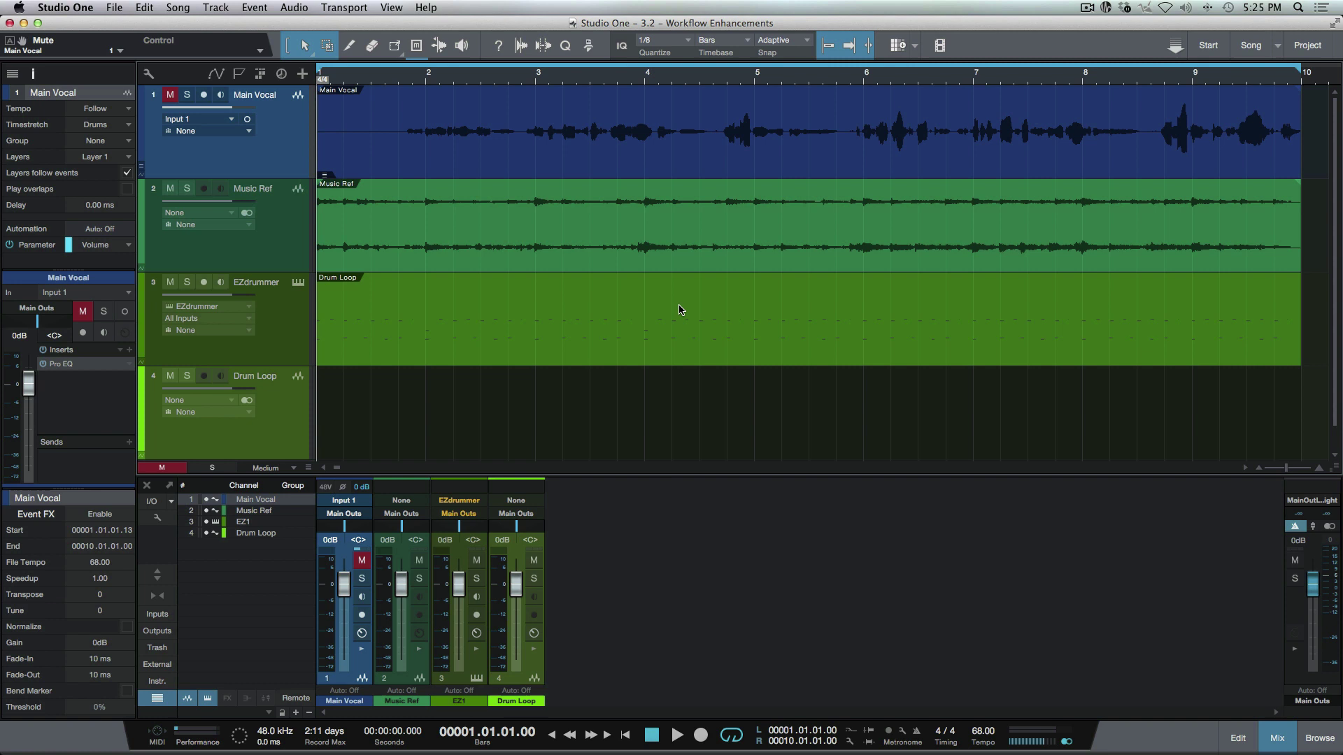
Enable the Smart Tool, then try a fade-in and volume drop on Main Vocal and undo them.
left_click(289, 54)
left_click(330, 93)
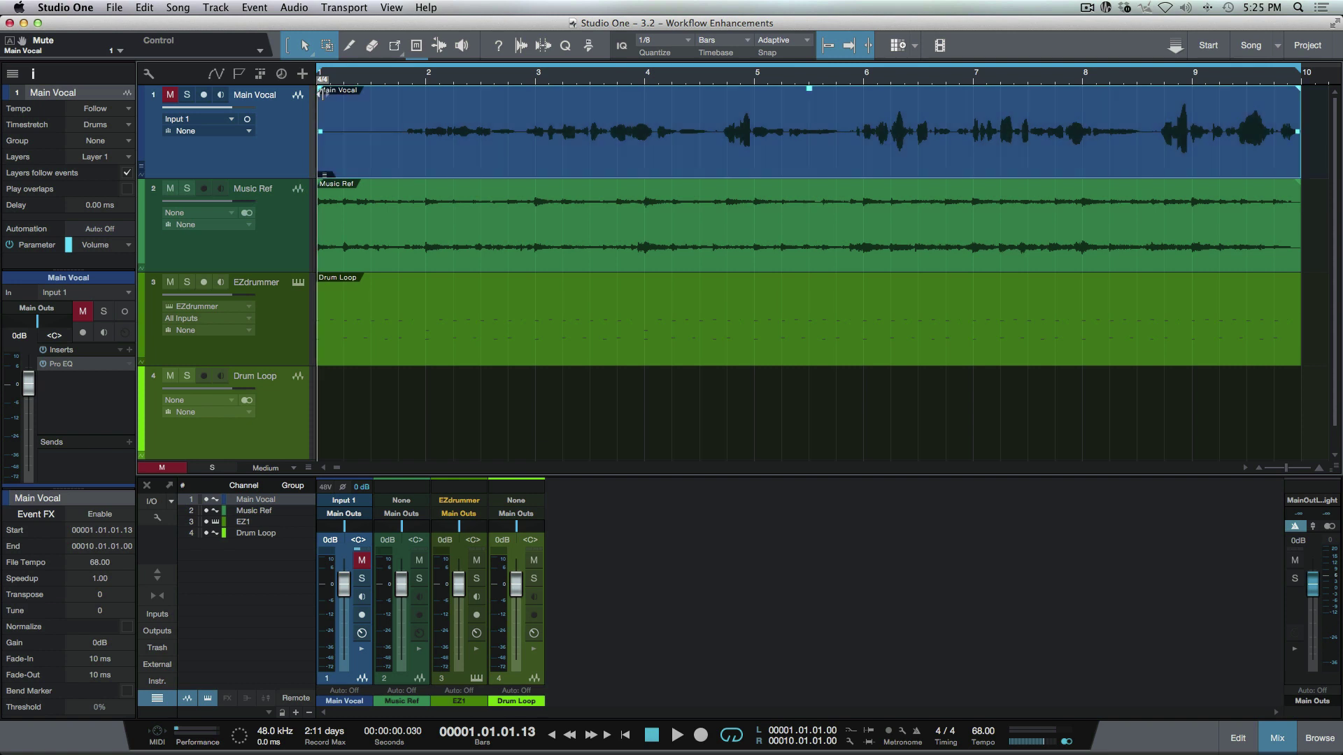
left_click_drag(320, 89, 395, 89)
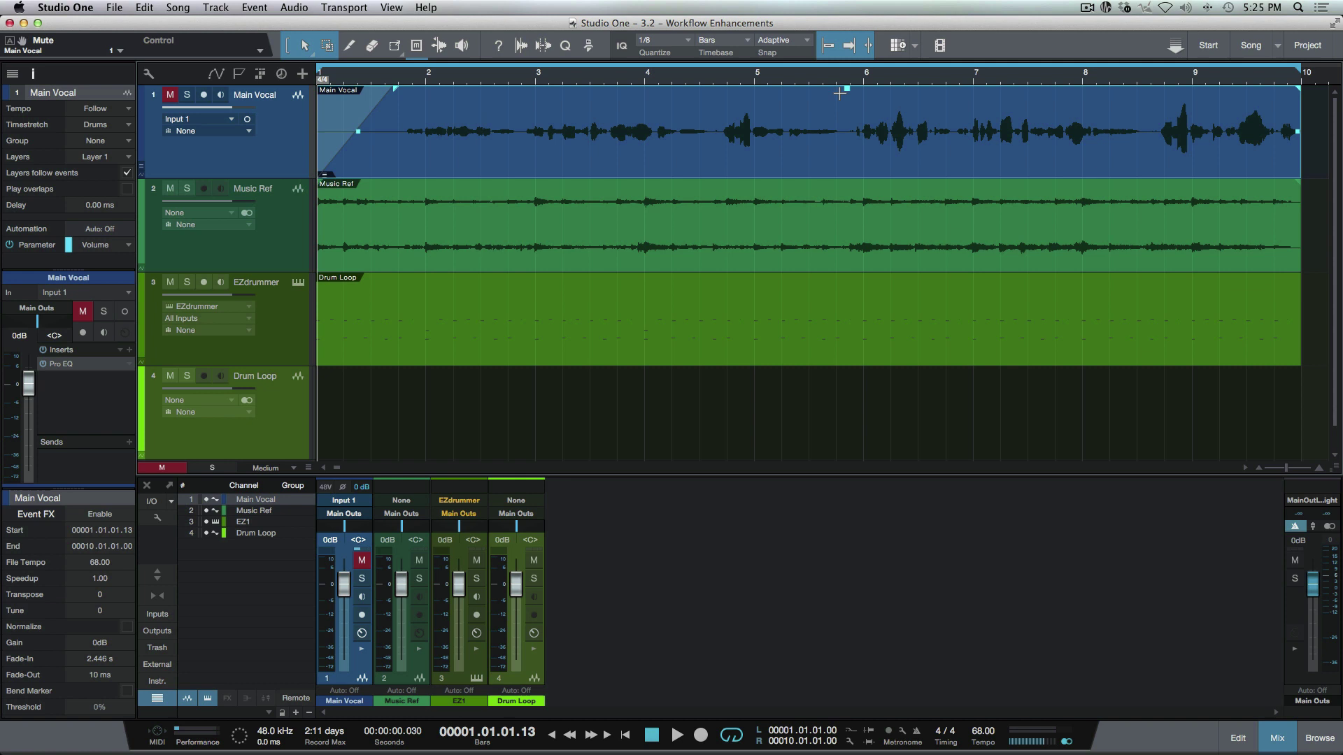
left_click_drag(847, 89, 848, 120)
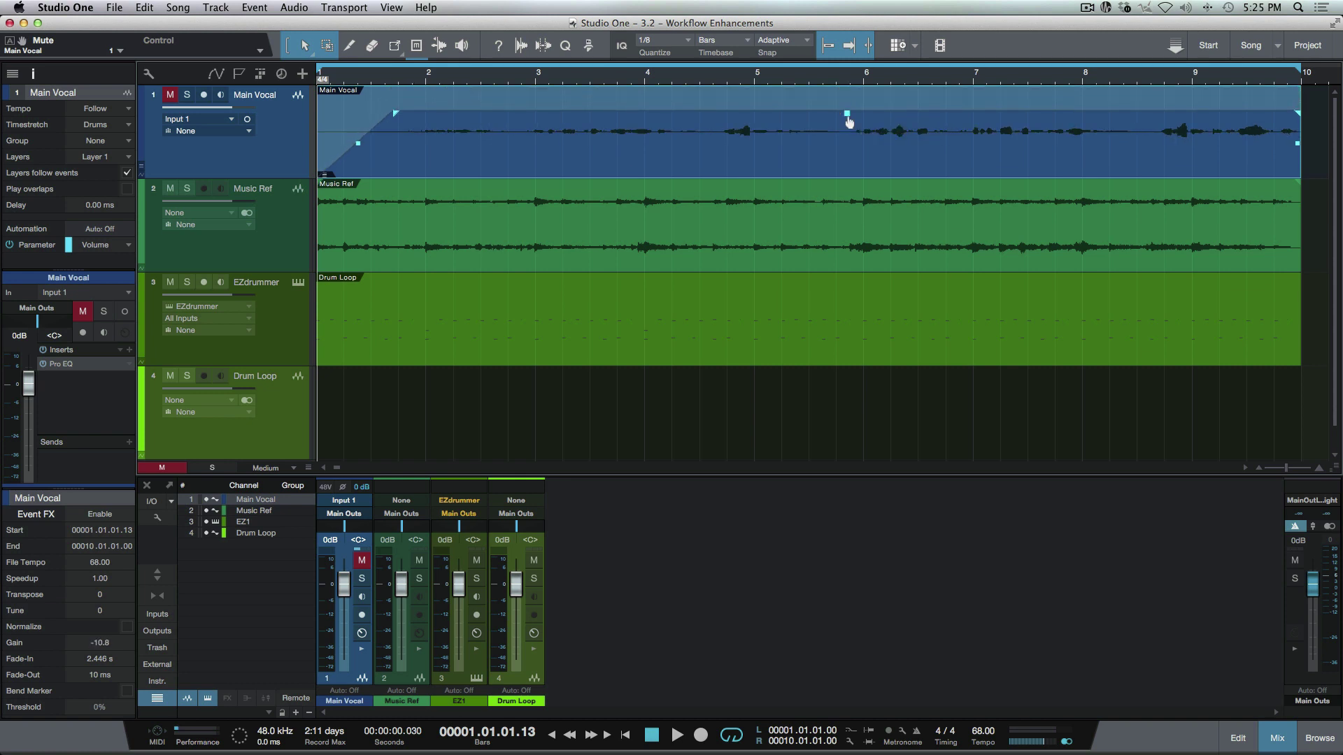
key("super+z")
key("super+z")
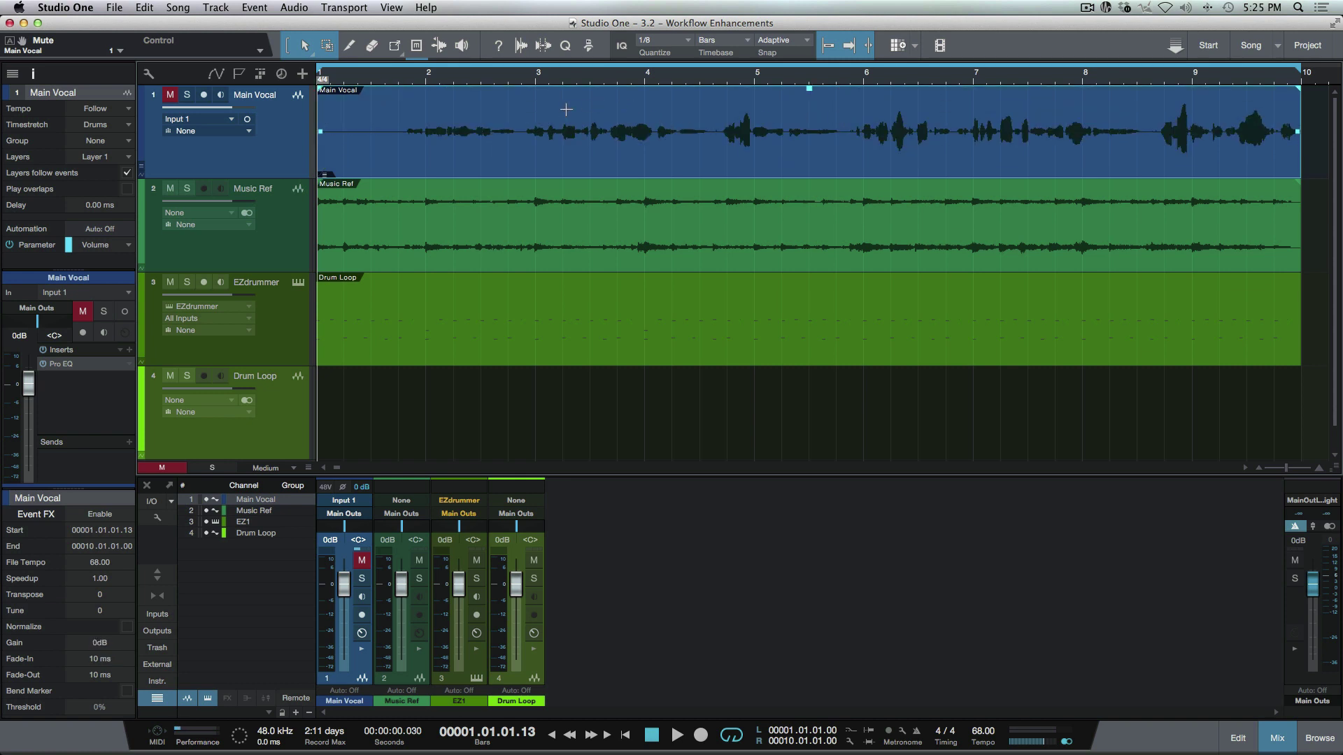
Select Main Vocal ranges across bars 3 to 5, split the range into its own event, then undo.
left_click_drag(535, 107, 643, 105)
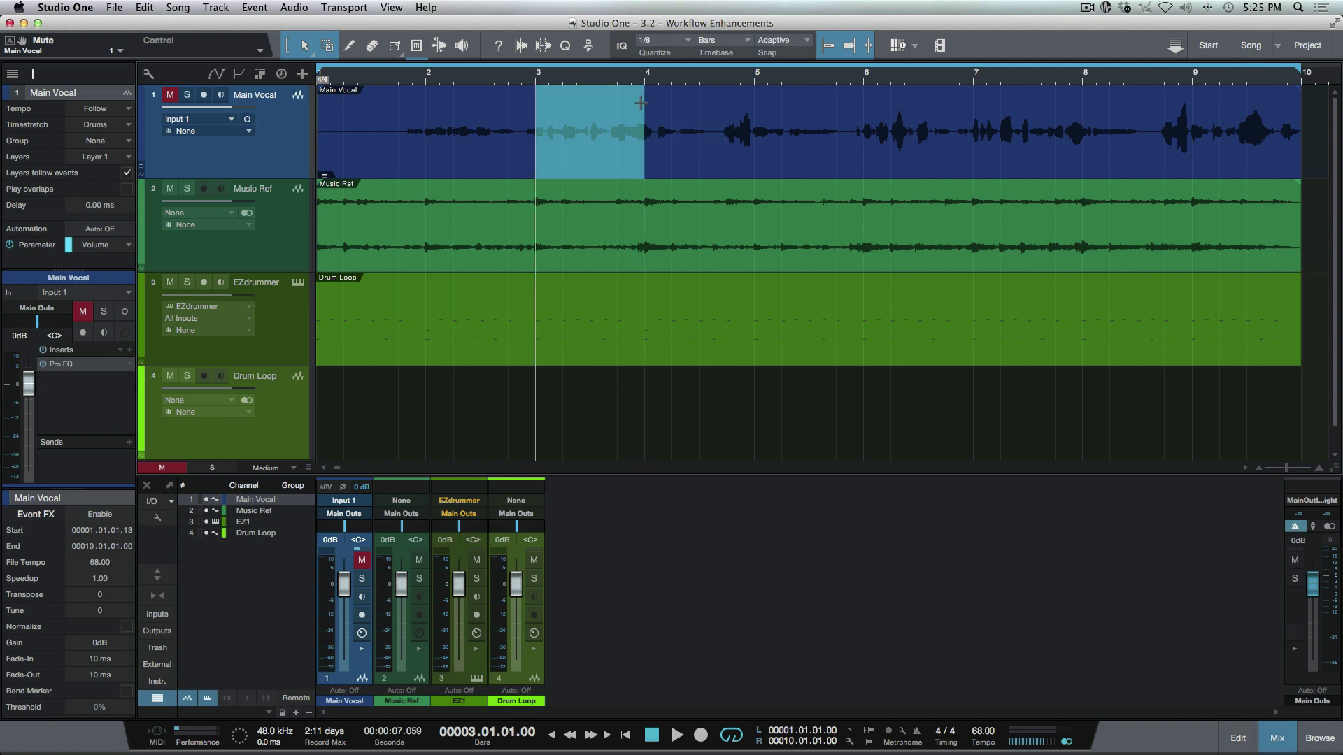
left_click_drag(750, 112, 866, 117)
left_click_drag(535, 107, 645, 106)
left_click_drag(753, 110, 537, 129)
double_click(646, 103)
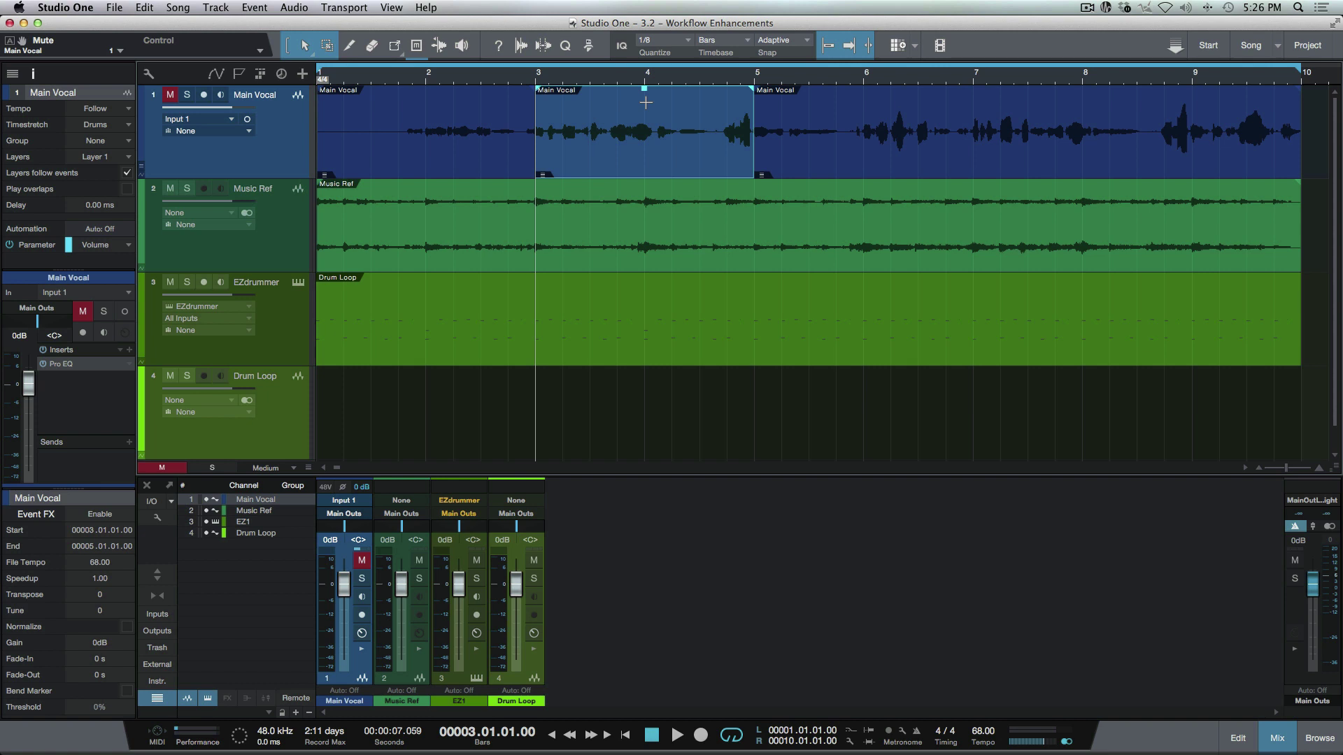
key("super+z")
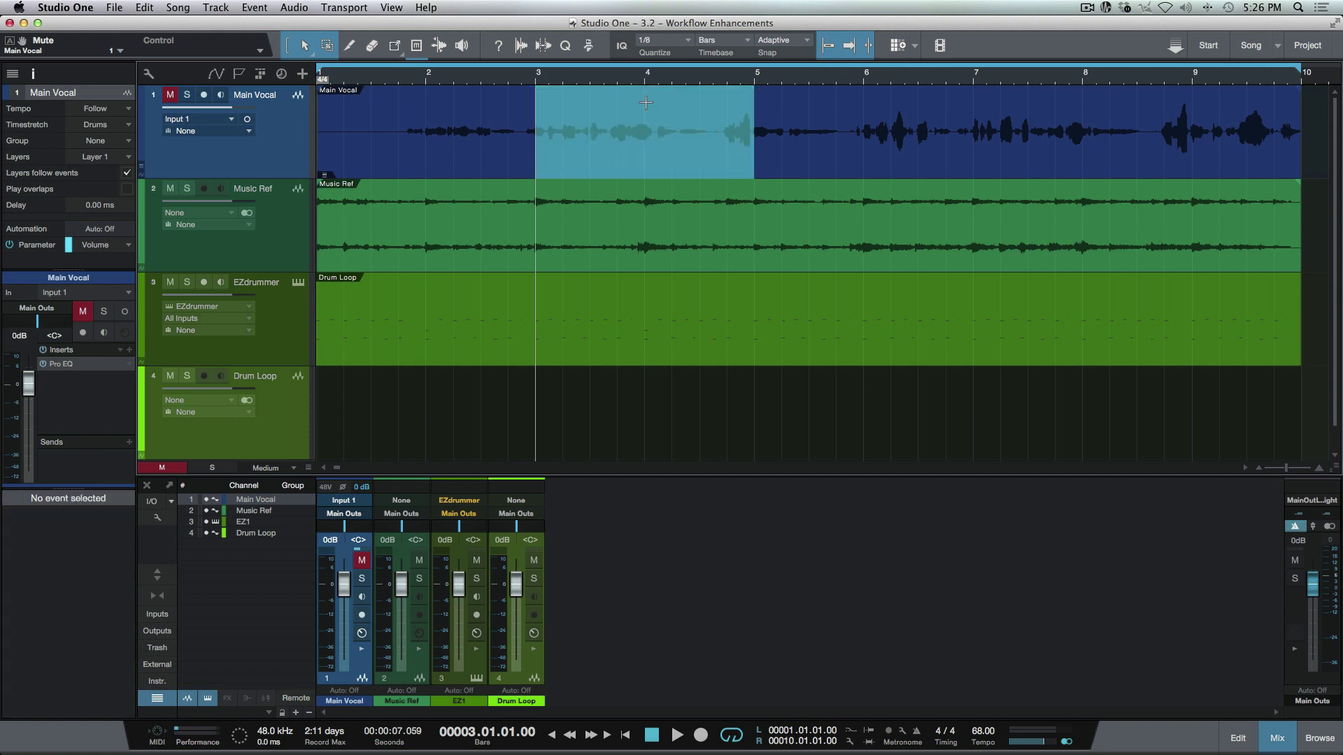
Split Main Vocal at bar 5.4, undo, then split bars 3–4, 5–6 and 7–8 into events and undo.
left_click(835, 103)
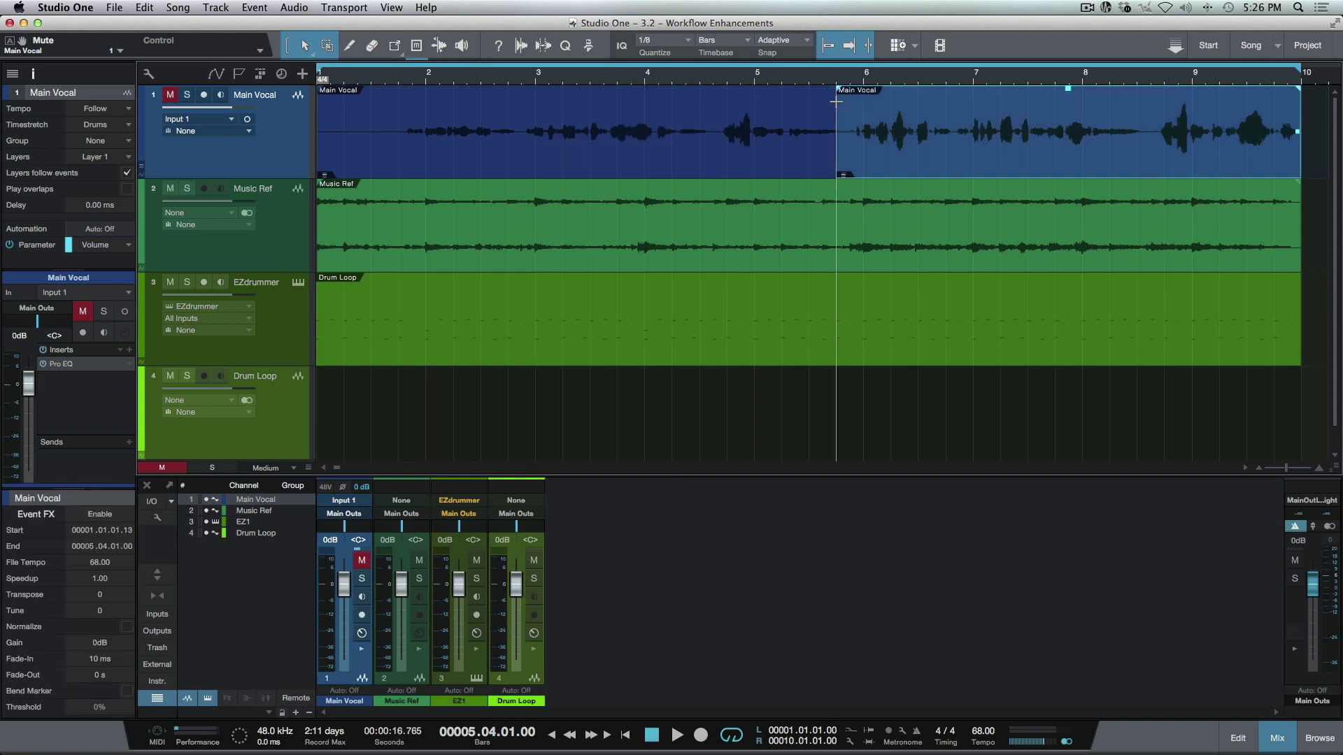
key("super+z")
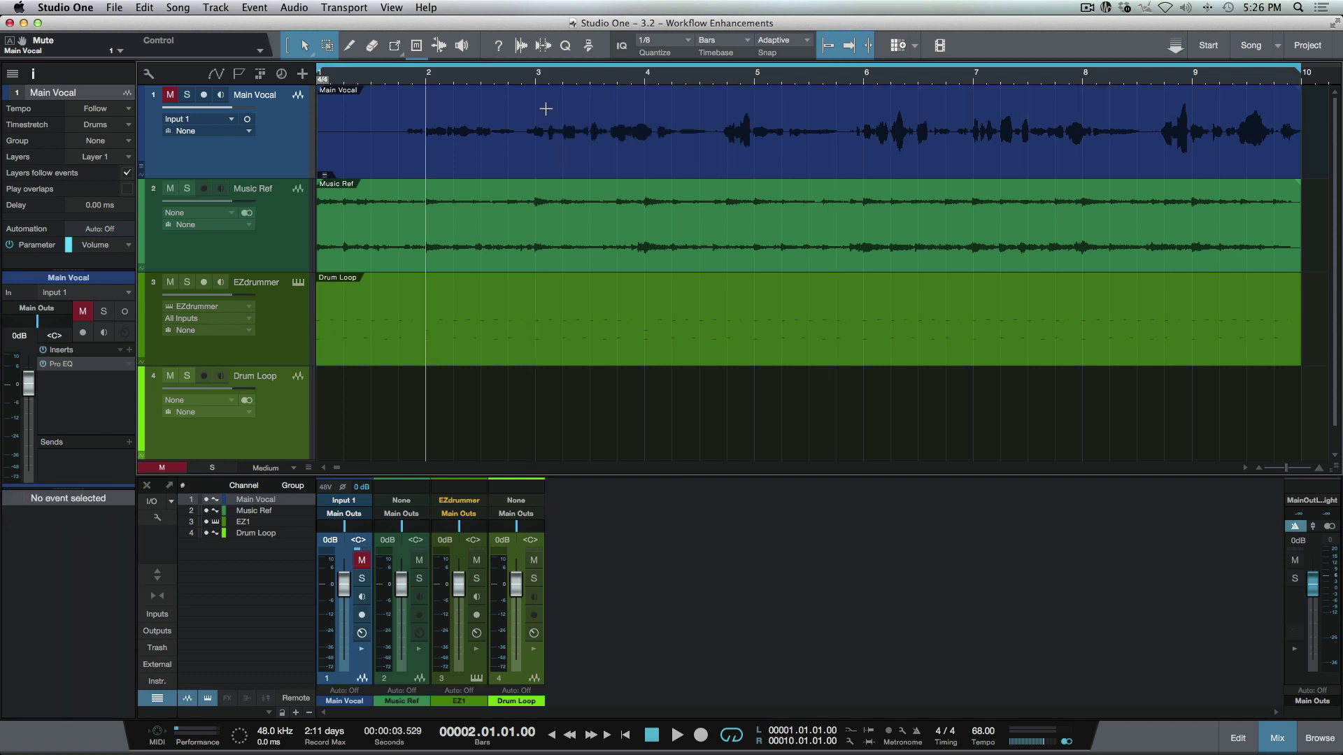
left_click_drag(535, 106, 649, 109)
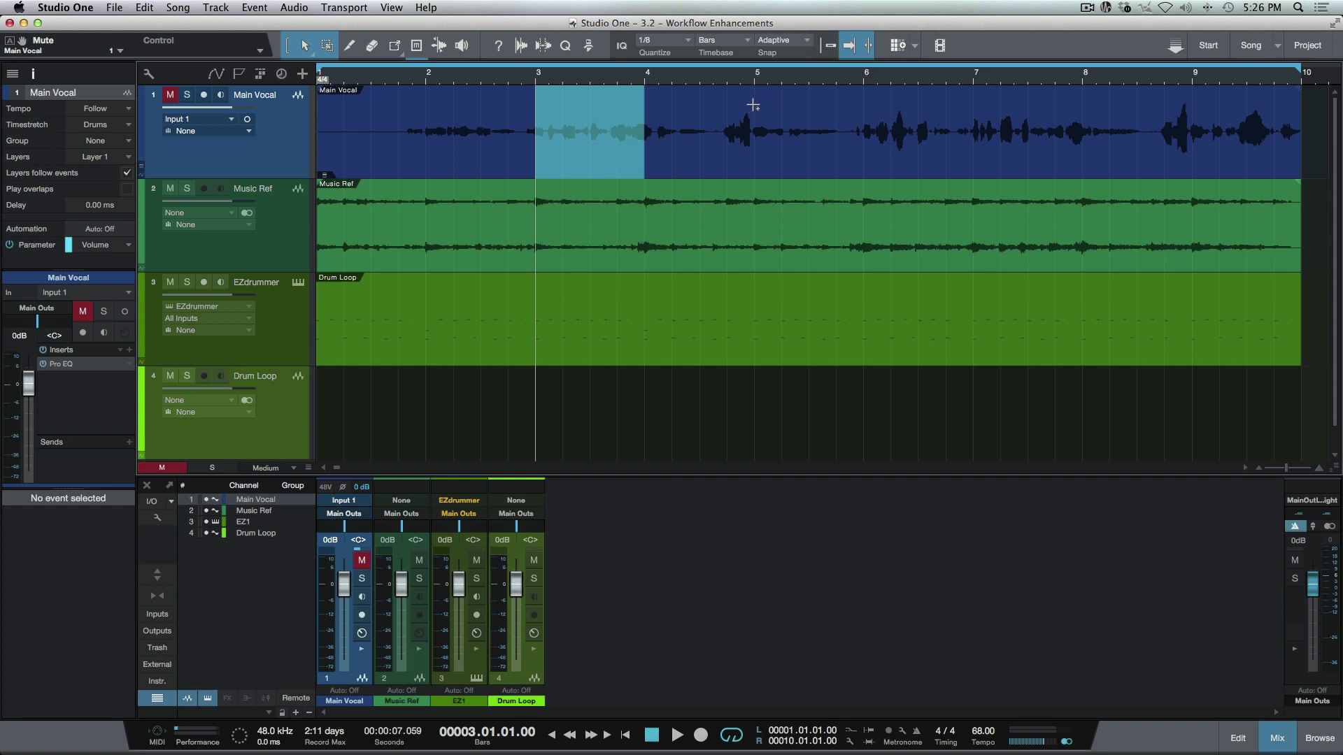
left_click_drag(756, 108, 864, 107)
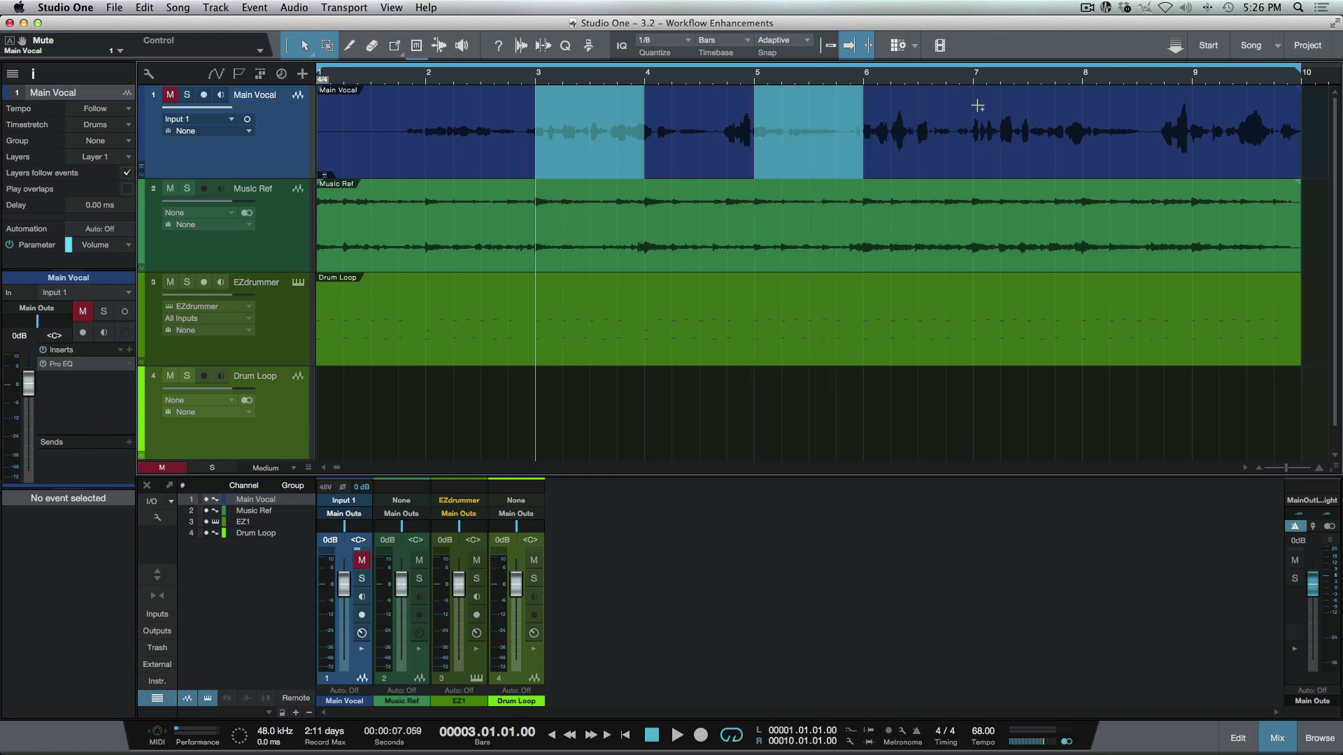
left_click_drag(974, 105, 1082, 110)
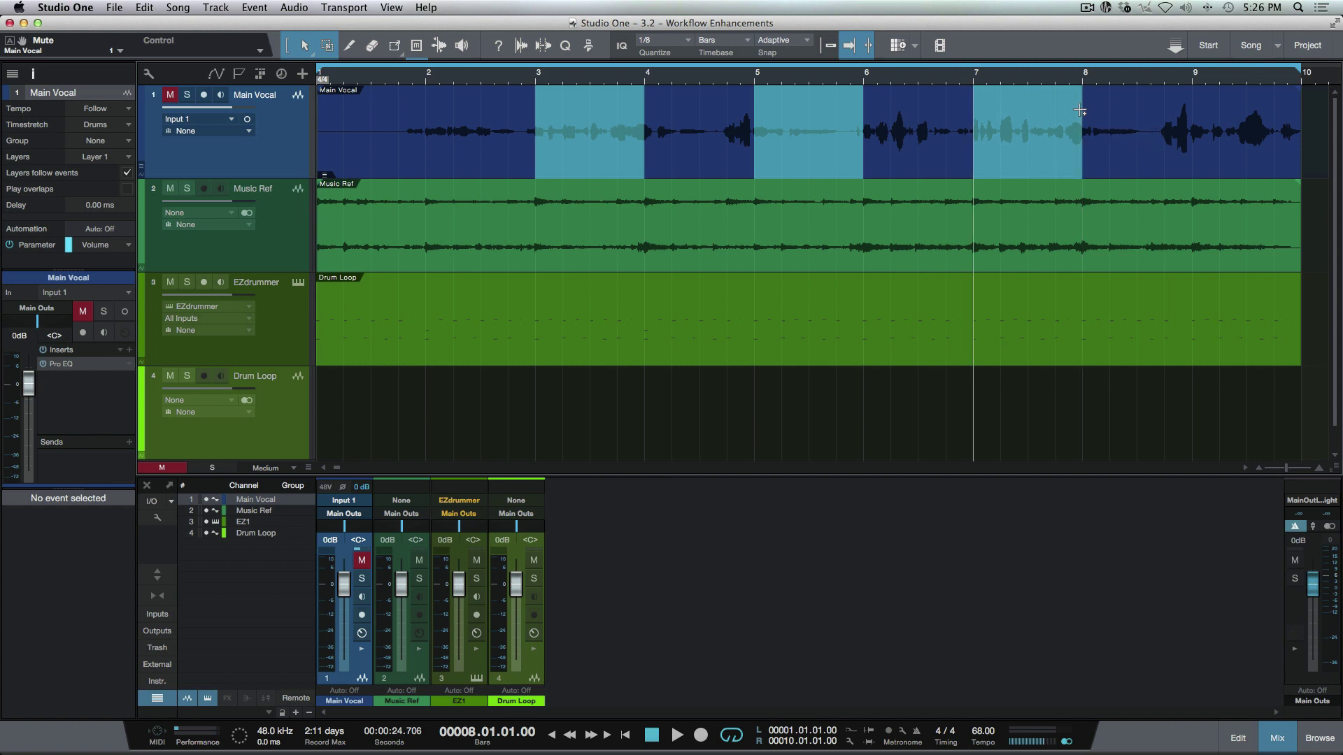
double_click(827, 106)
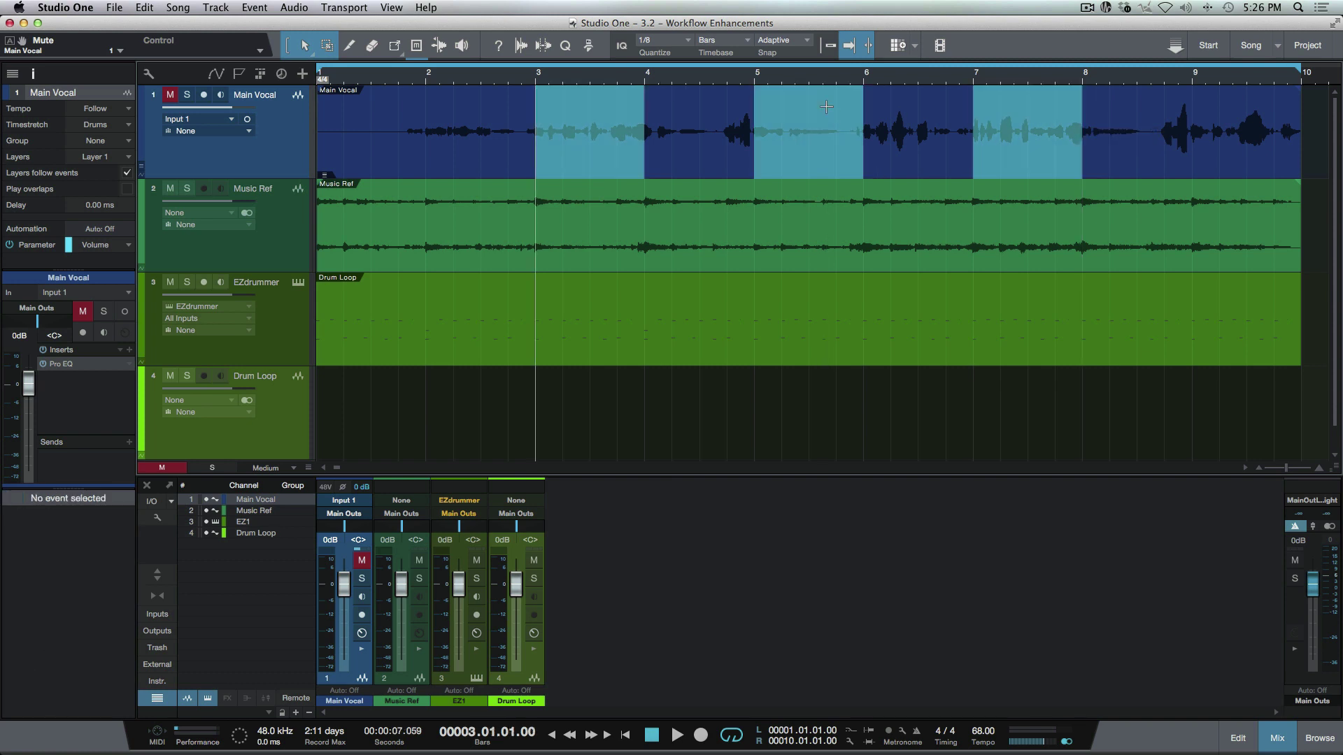
key("super+z")
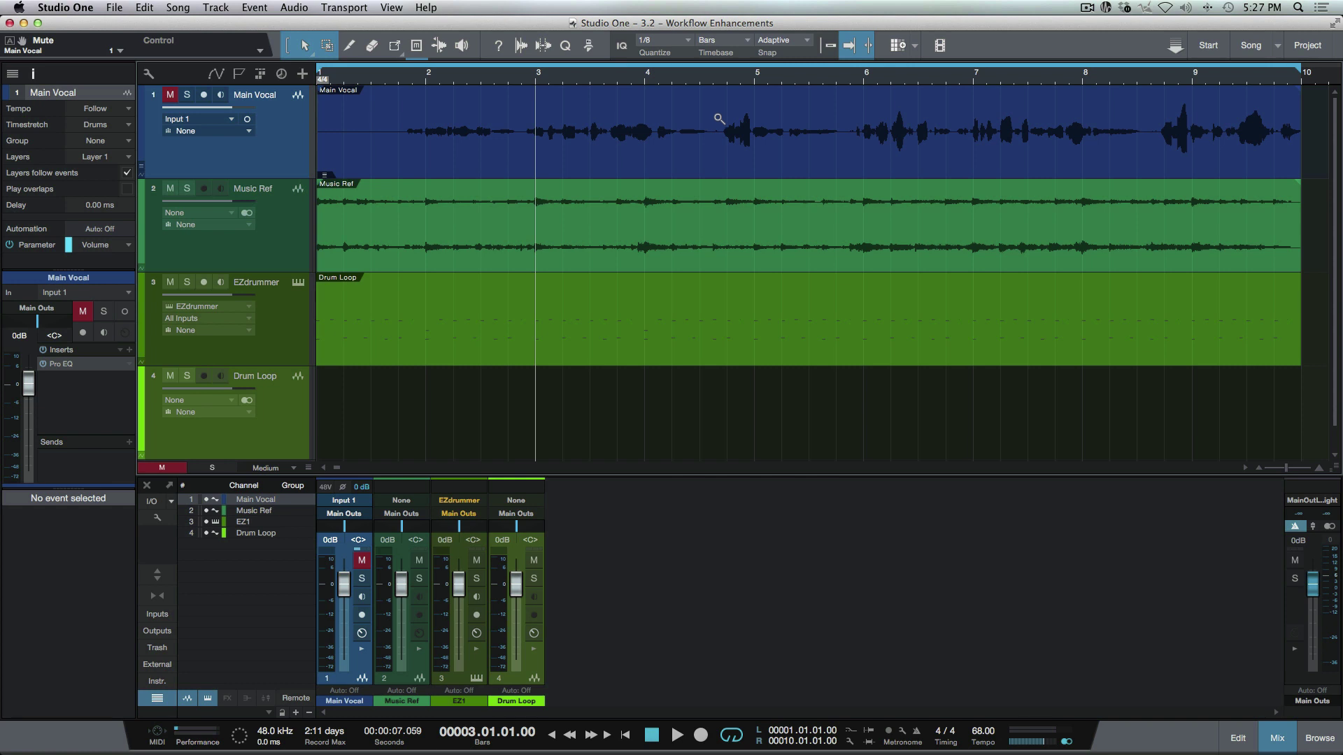
left_click_drag(714, 116, 844, 153)
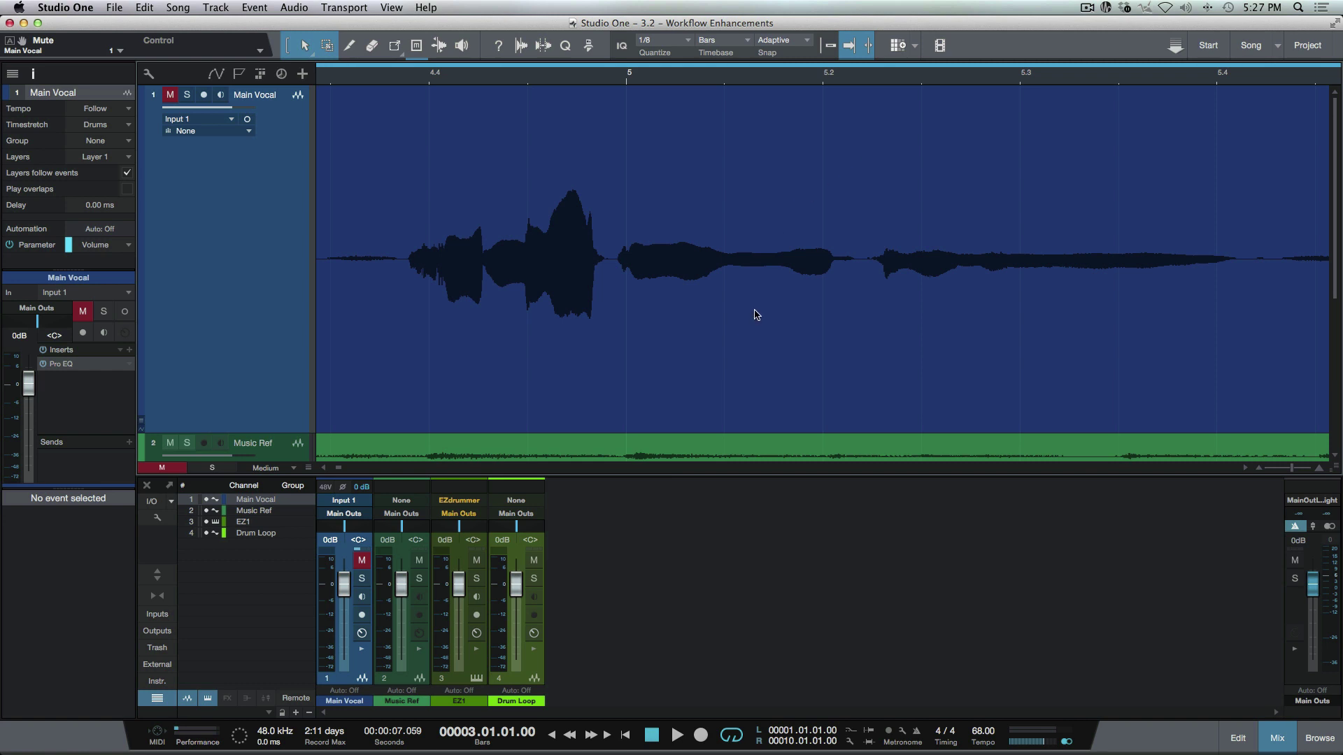
key("z")
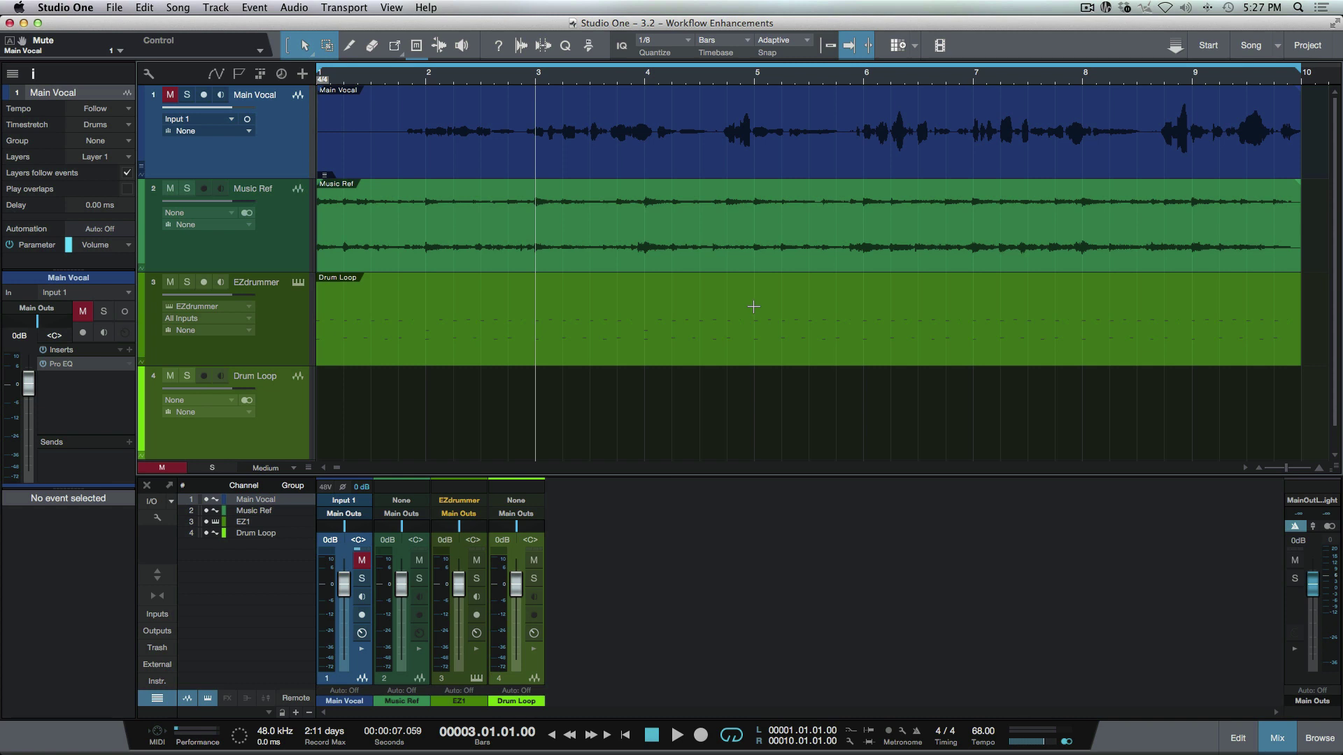
key("n")
left_click_drag(586, 117, 756, 292)
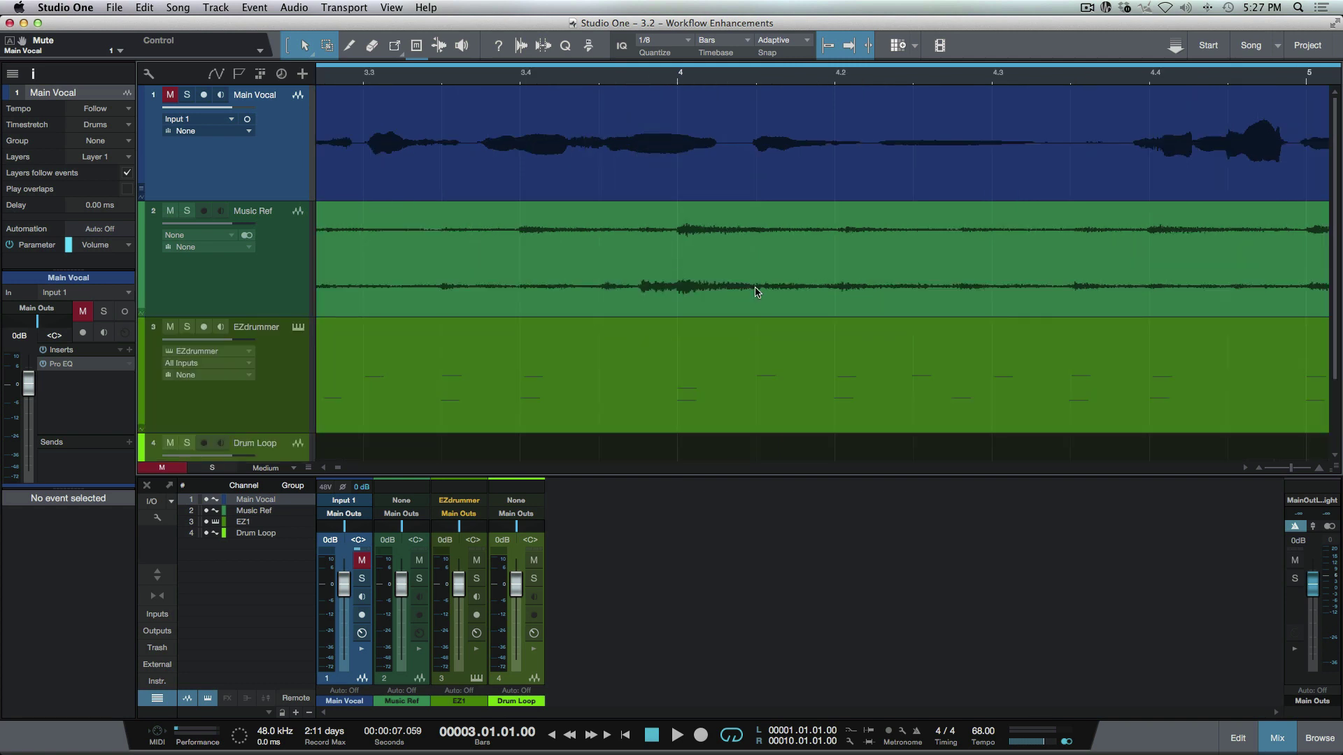
key("shift+z")
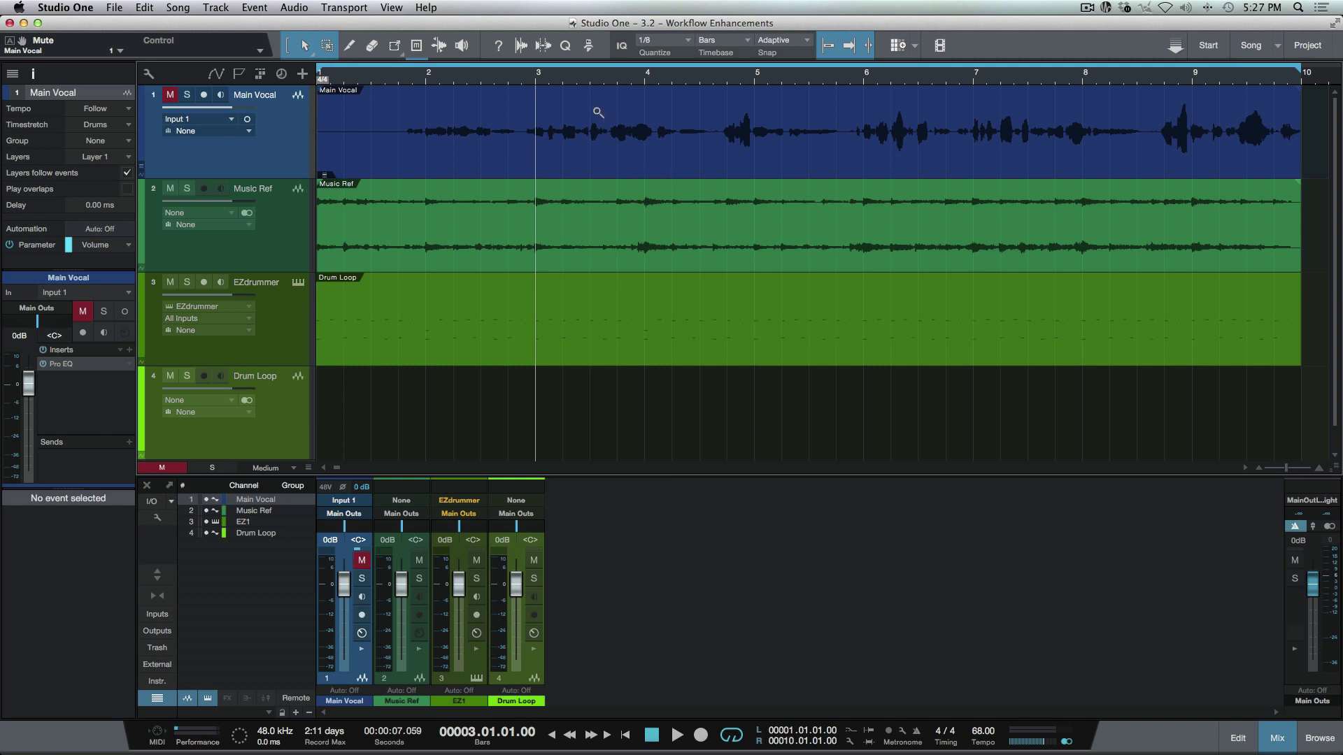
left_click_drag(596, 114, 695, 164)
left_click_drag(481, 198, 508, 206)
left_click_drag(678, 181, 766, 270)
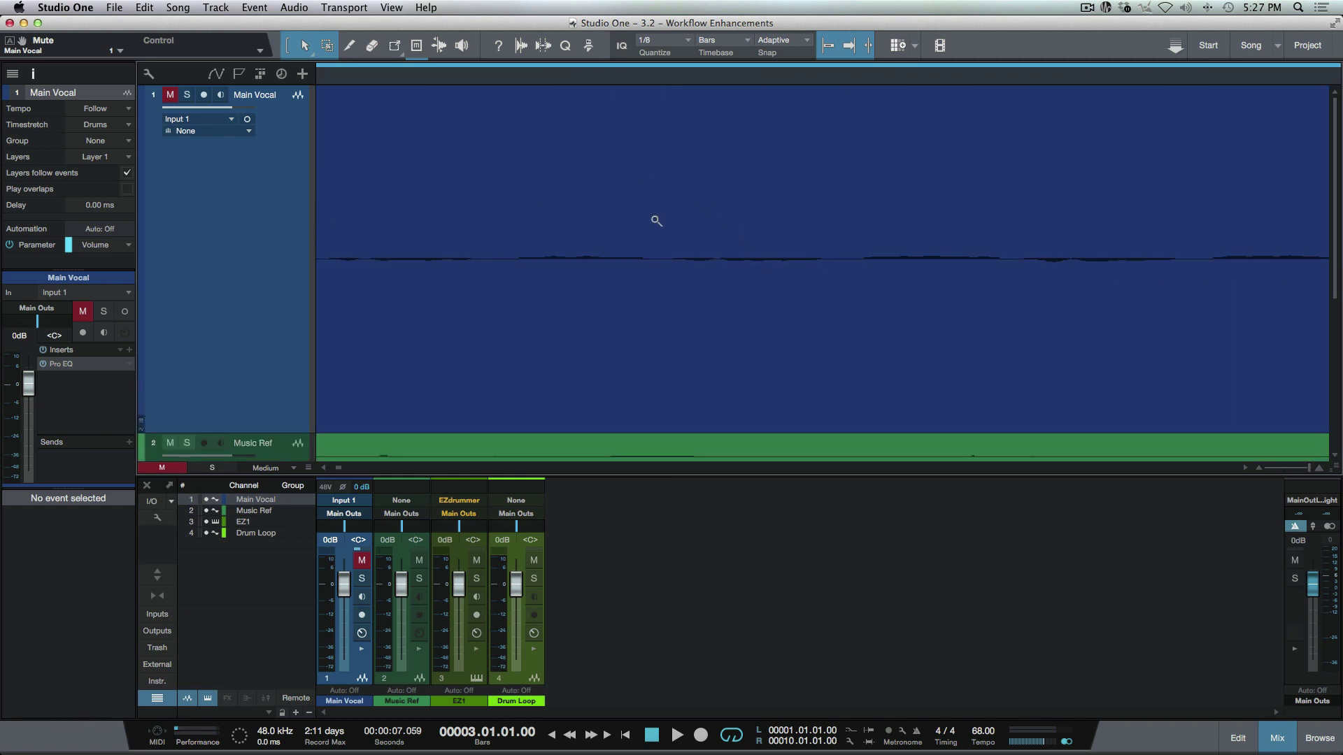
left_click_drag(657, 219, 723, 291)
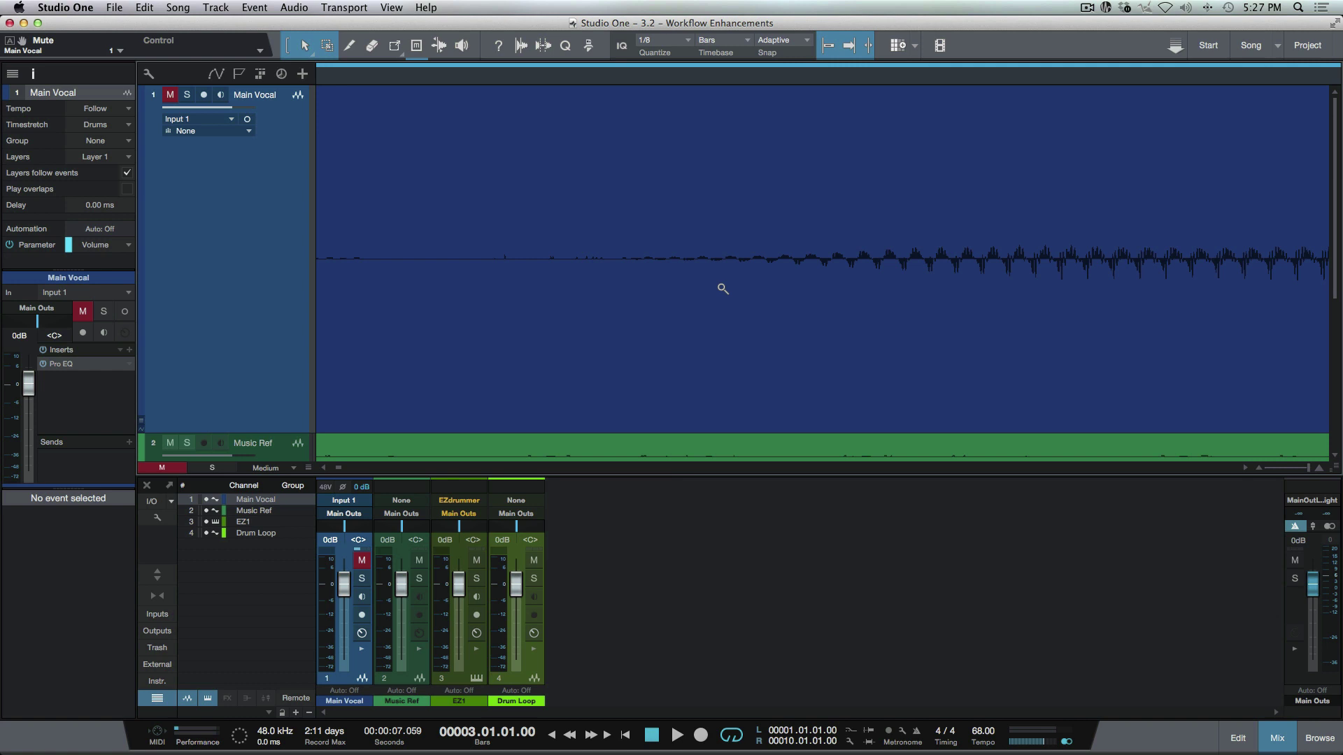
key("shift+z")
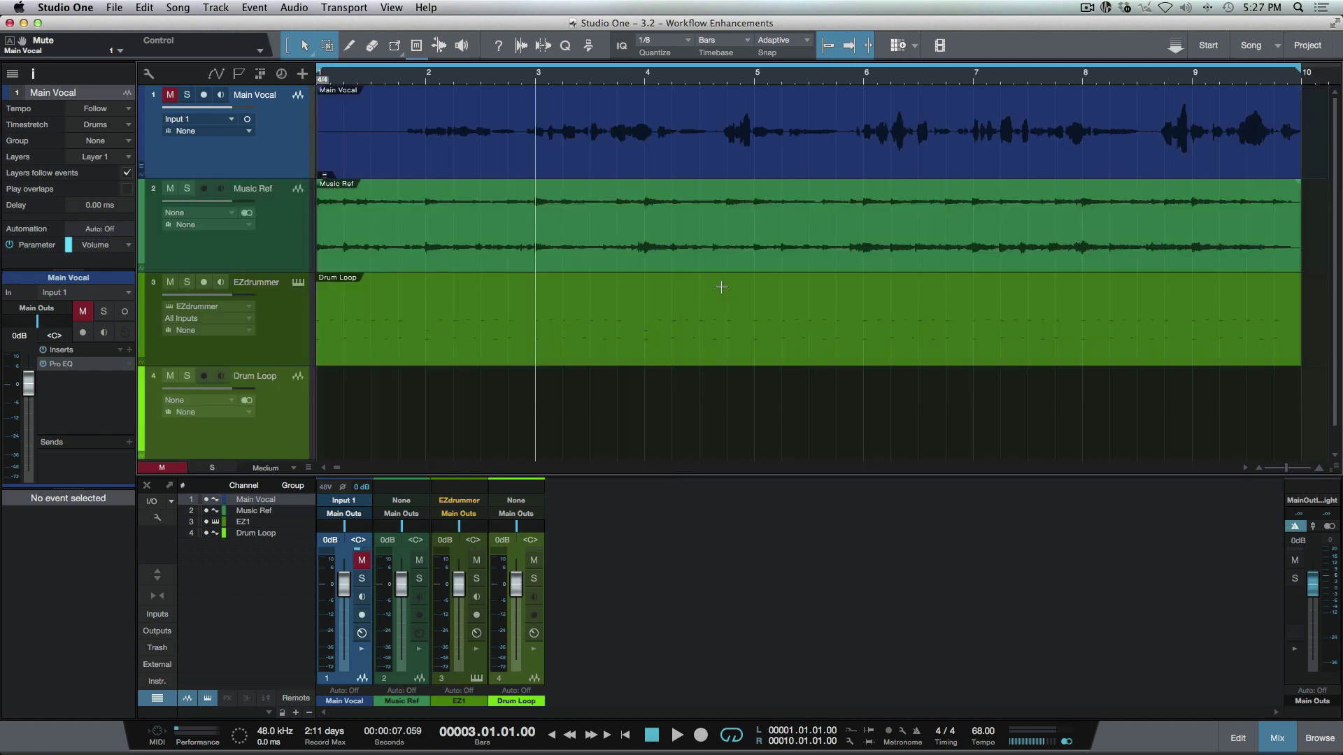
Audition the song from the start, then render the EZdrummer drum part as audio on Drum Loop.
key("Home")
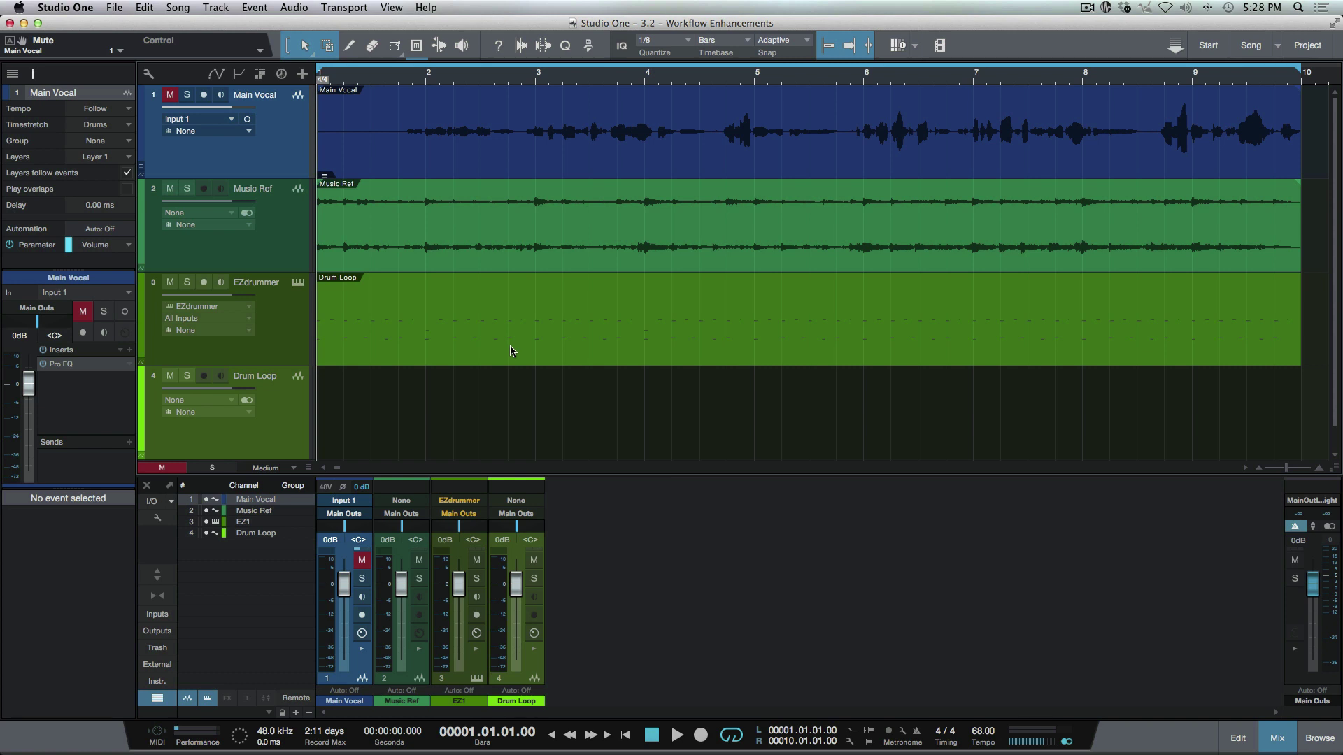
key("space")
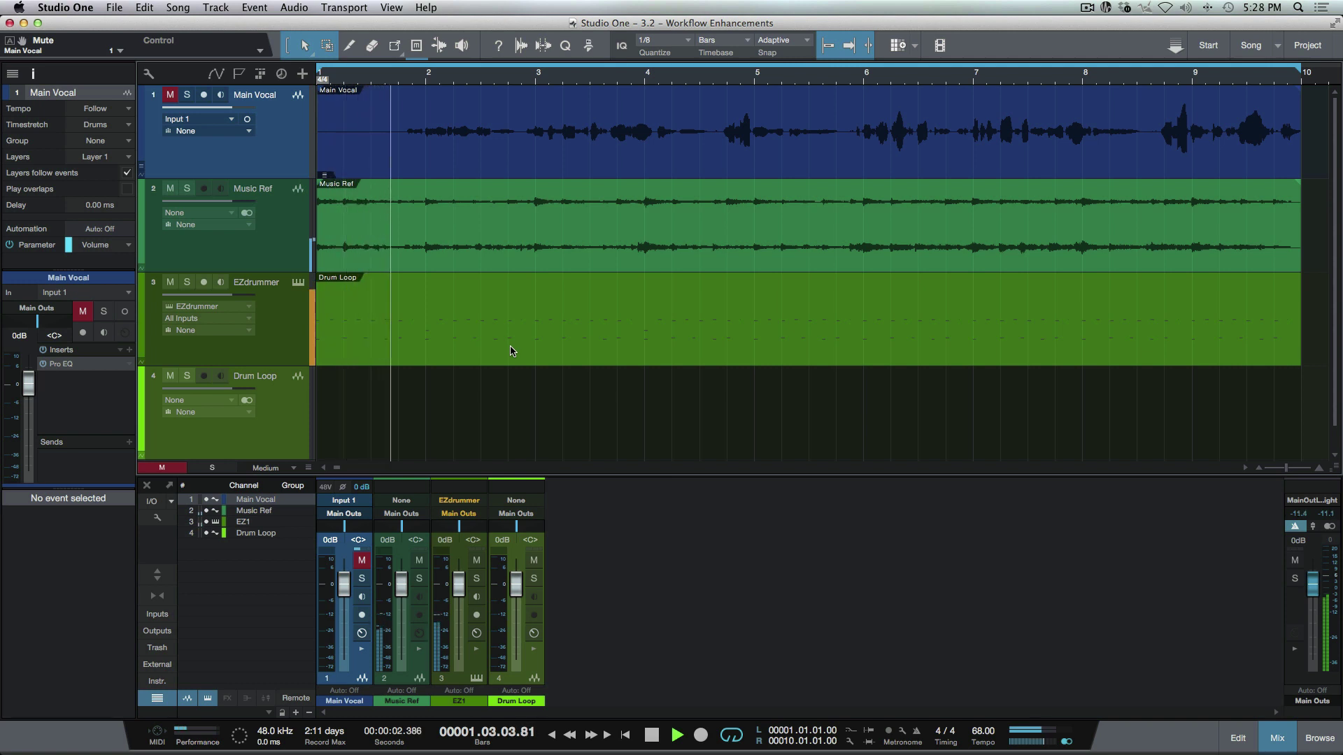
key("space")
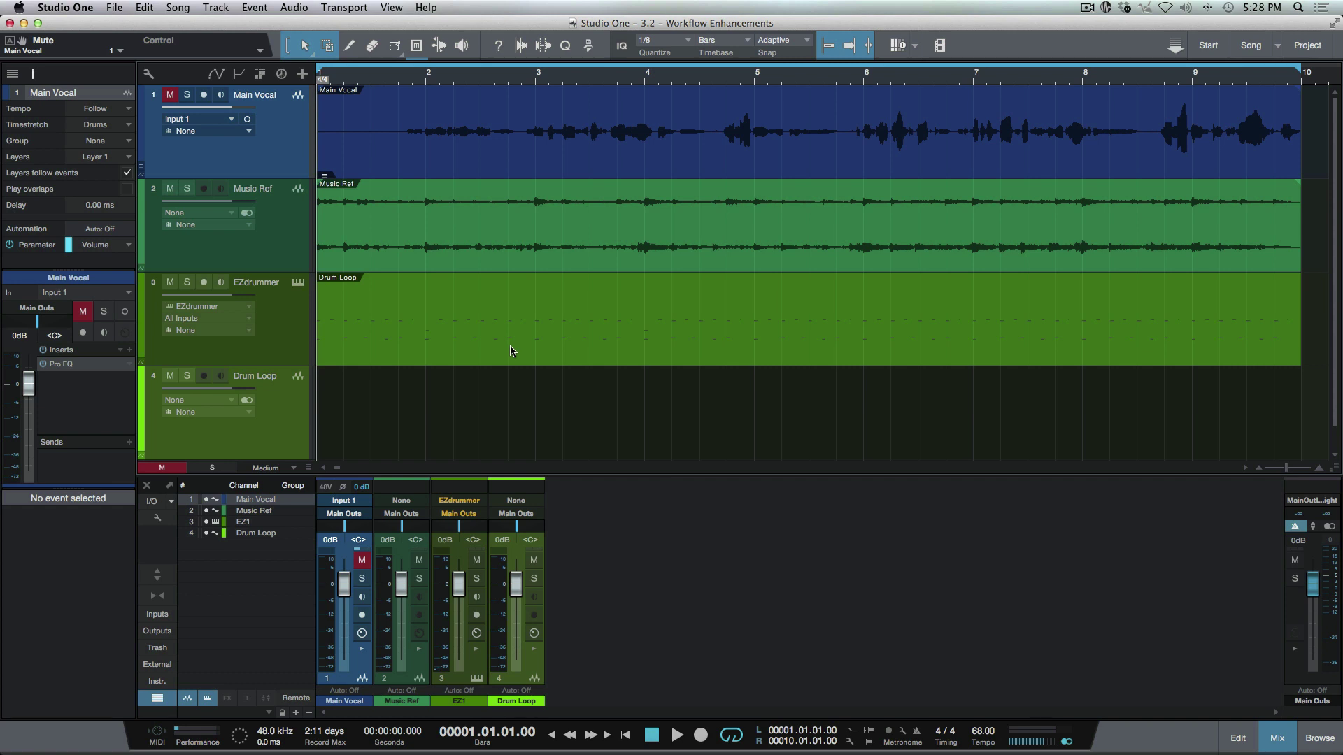
left_click_drag(510, 351, 510, 400)
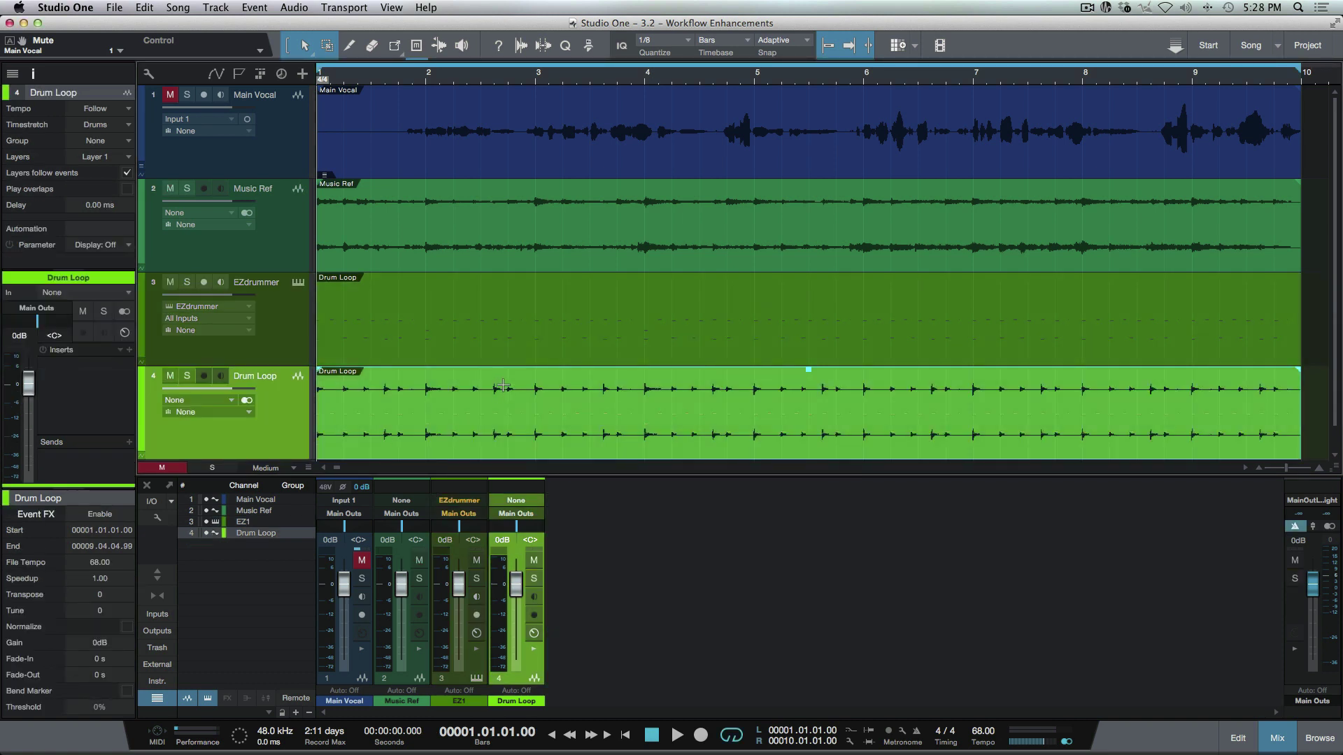
Mute the original EZdrummer drum part and hide the EZ1 track.
left_click(514, 345)
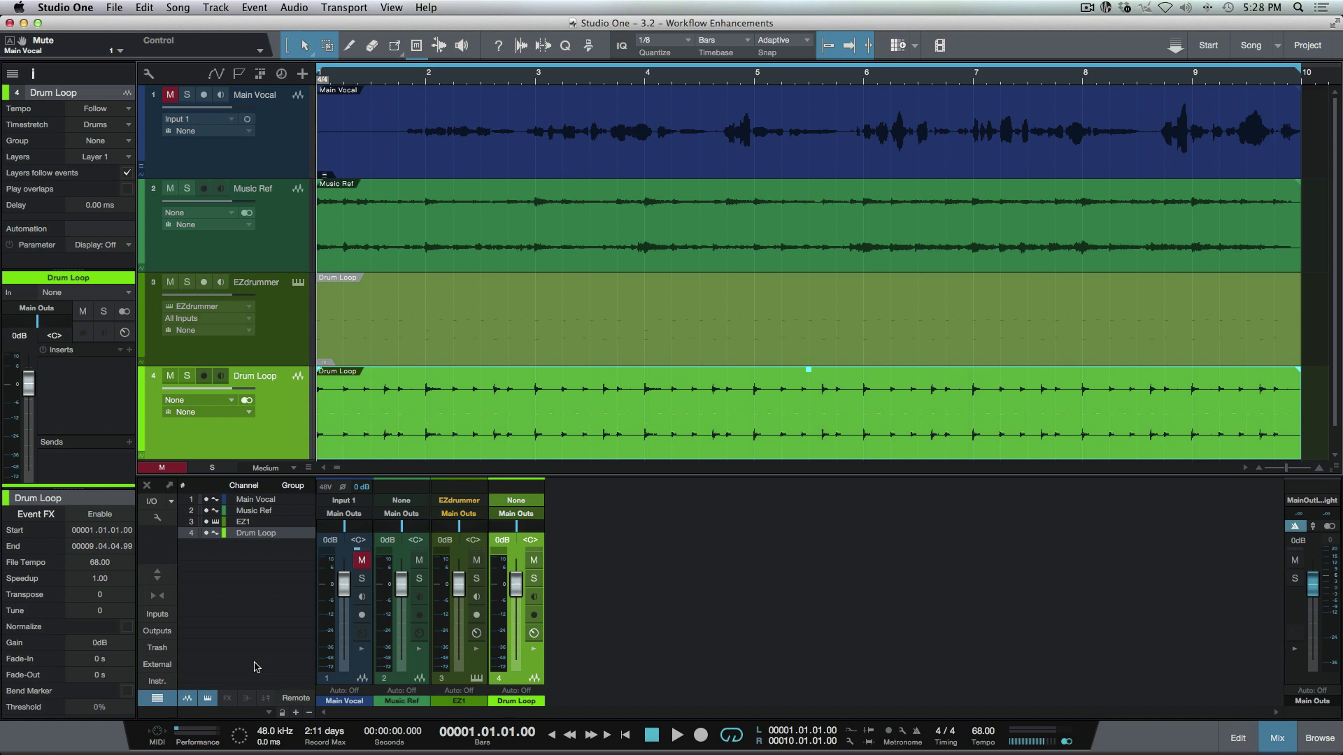
left_click(205, 522)
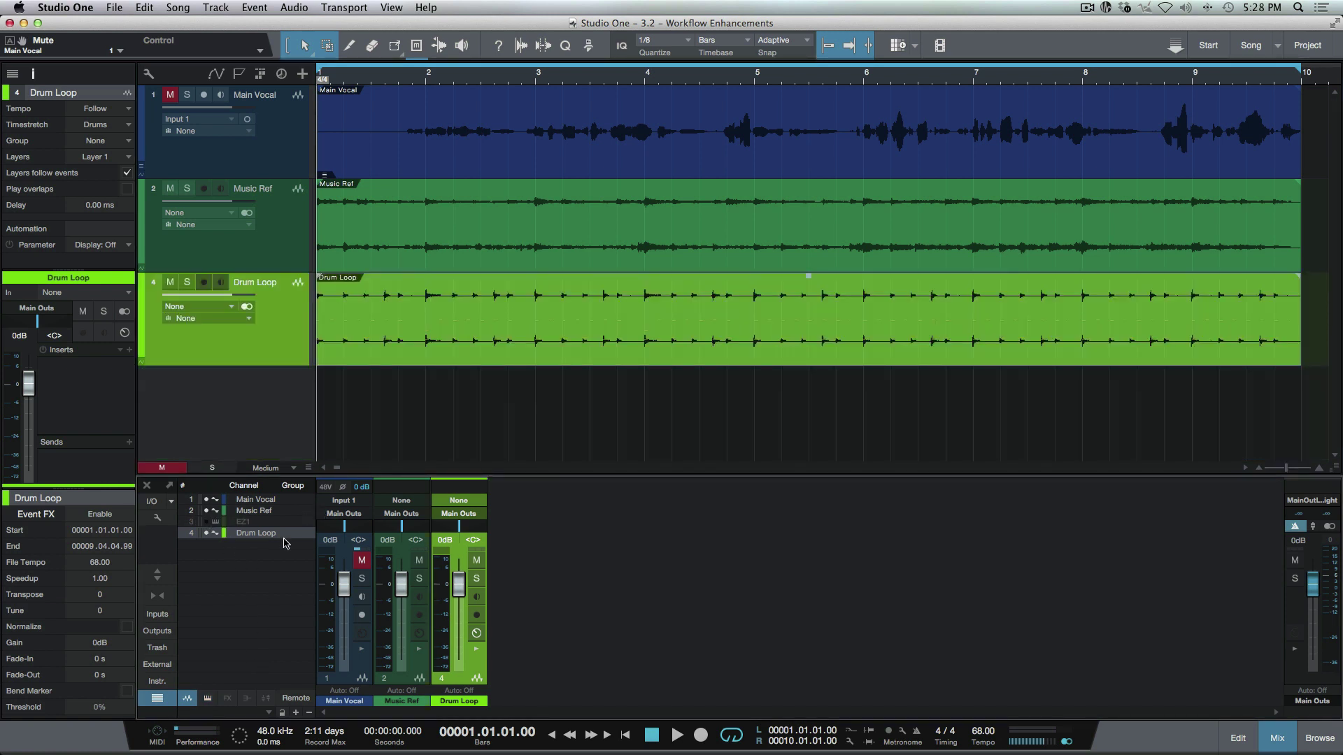
left_click(159, 682)
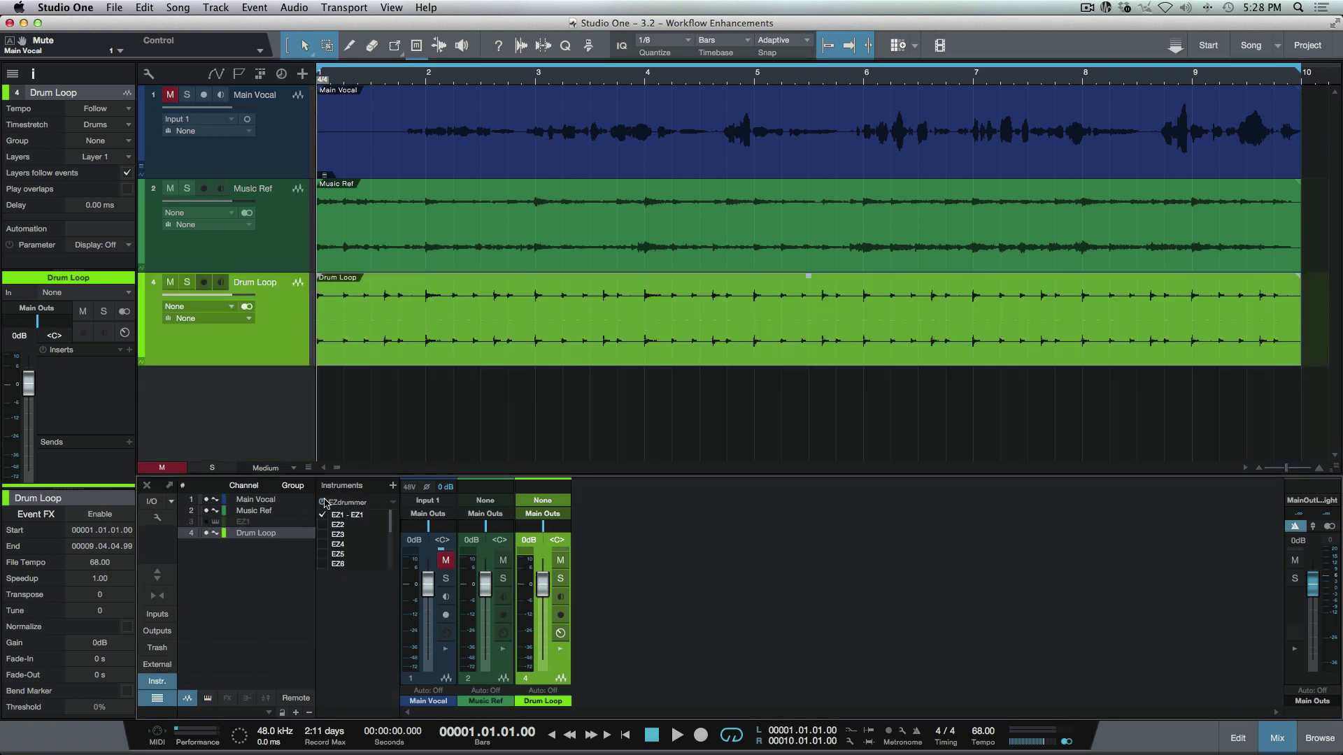
left_click(160, 682)
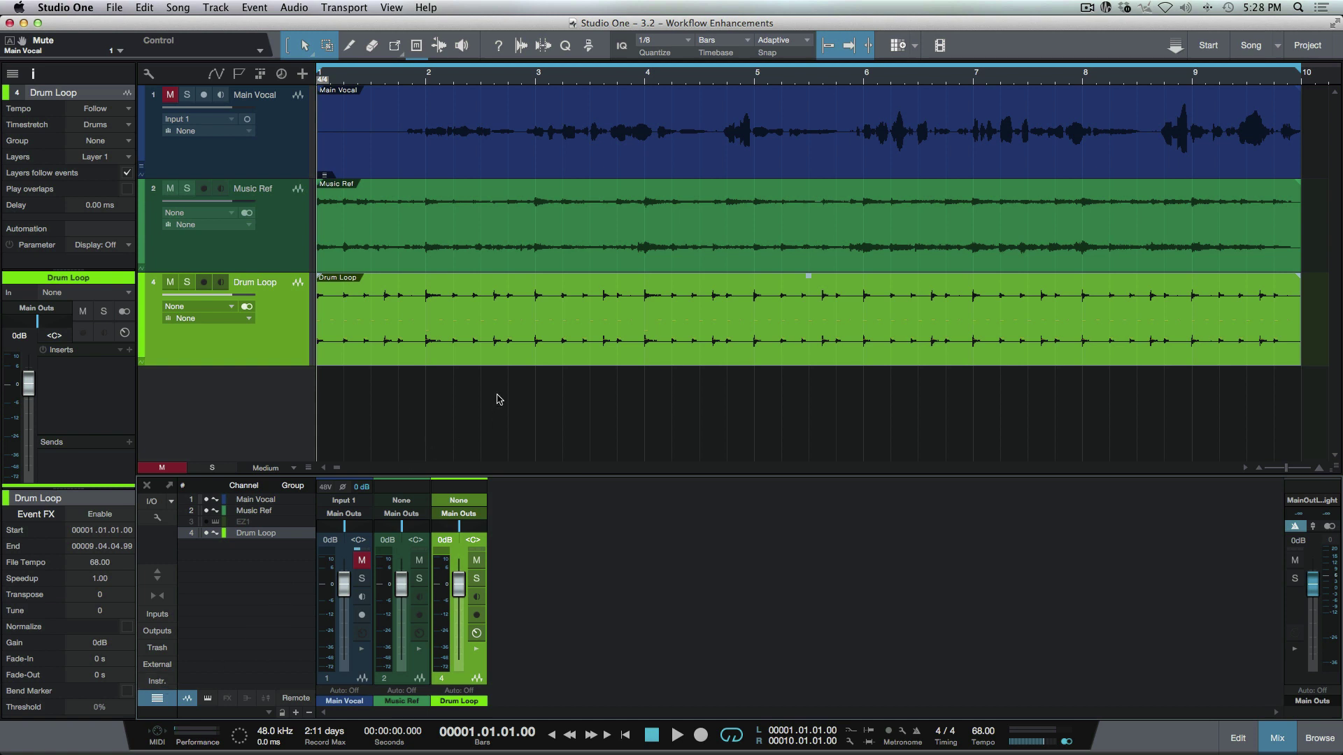
Enlarge the tracks to fill the arrangement and play back the rendered drums.
key("z")
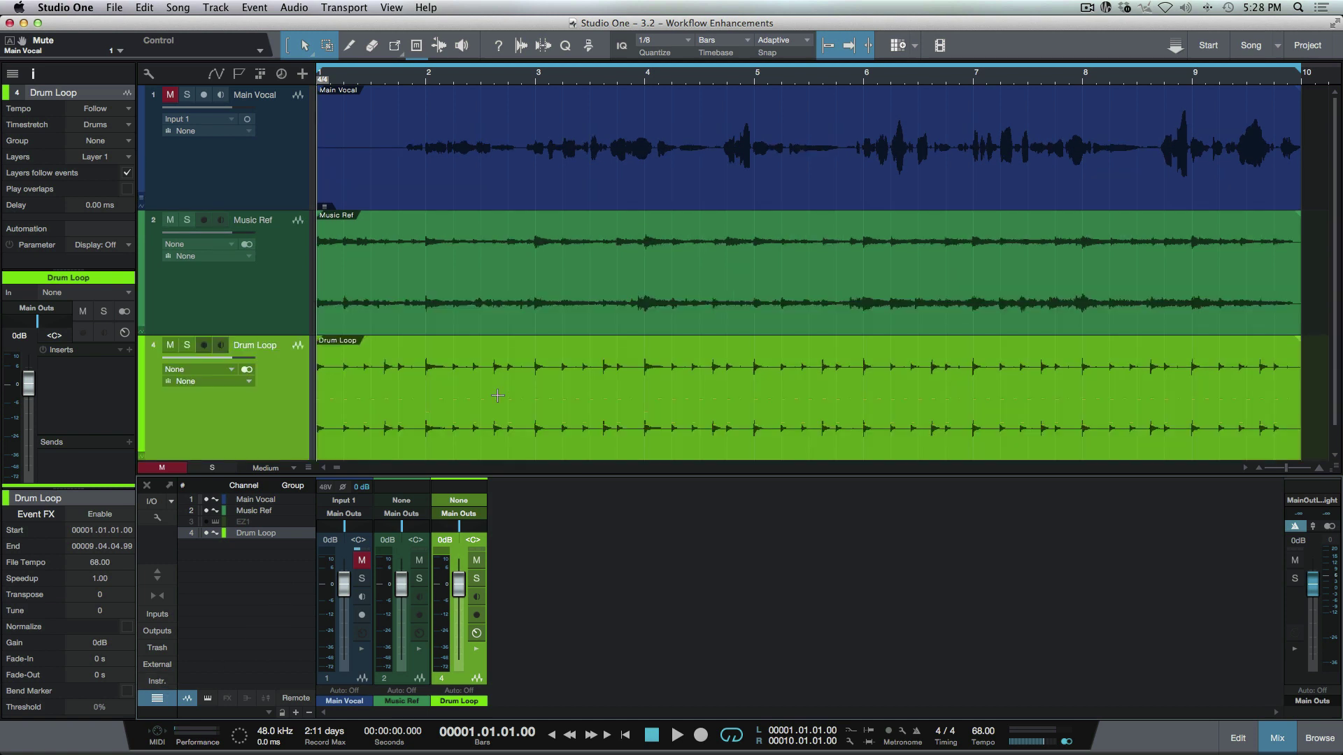
key("space")
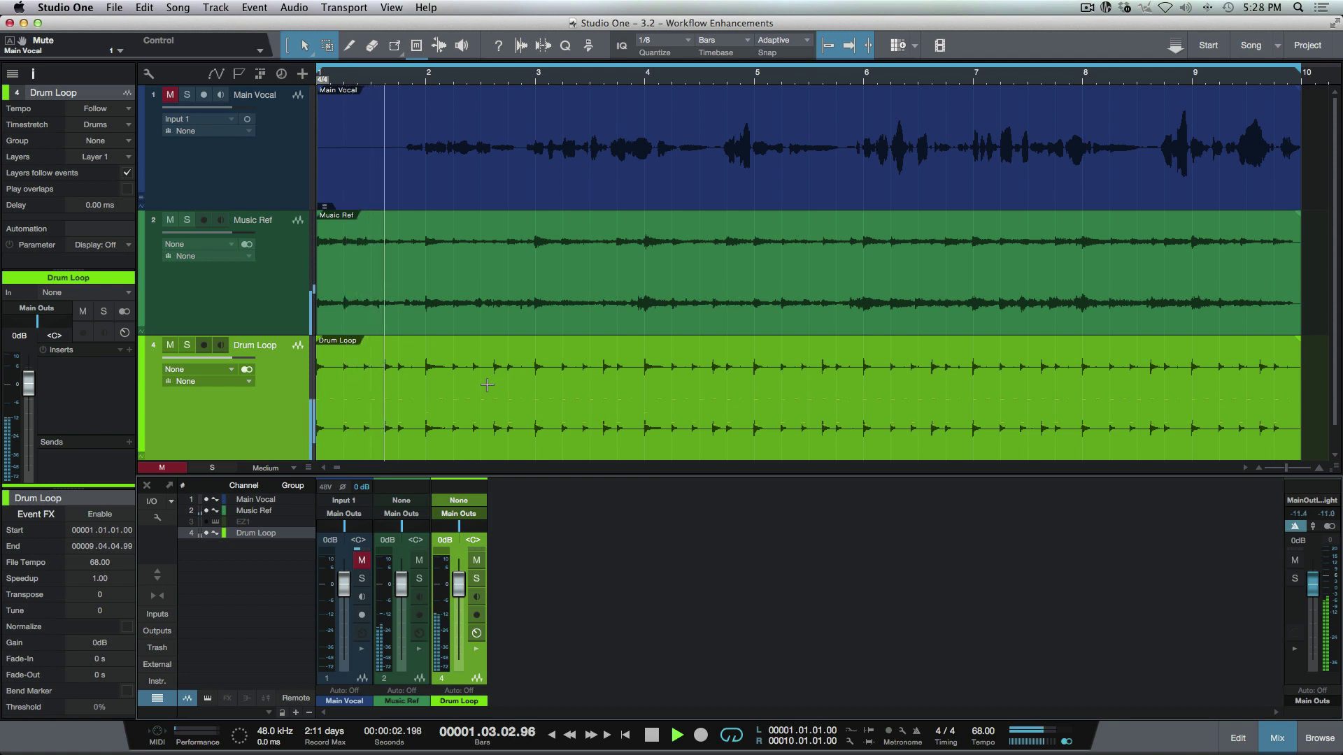
key("space")
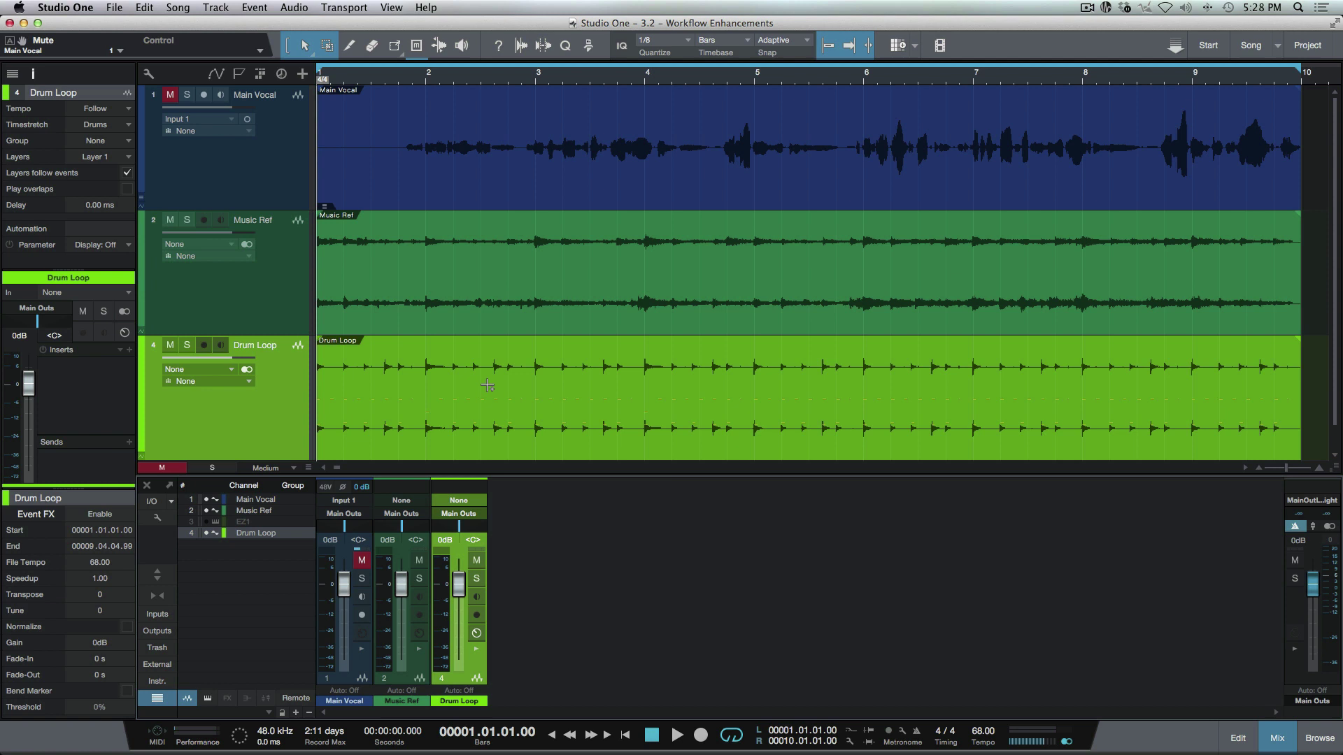
key("shift+i")
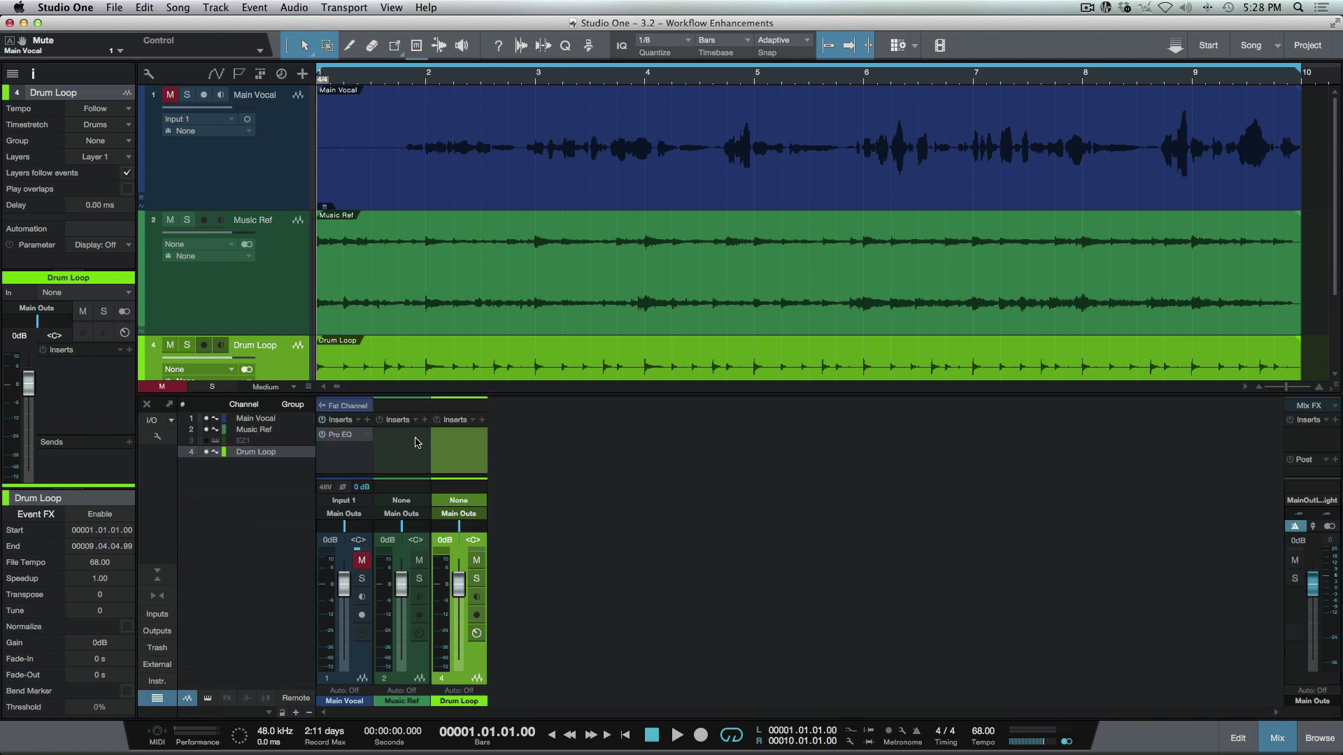
left_click_drag(415, 442, 416, 443)
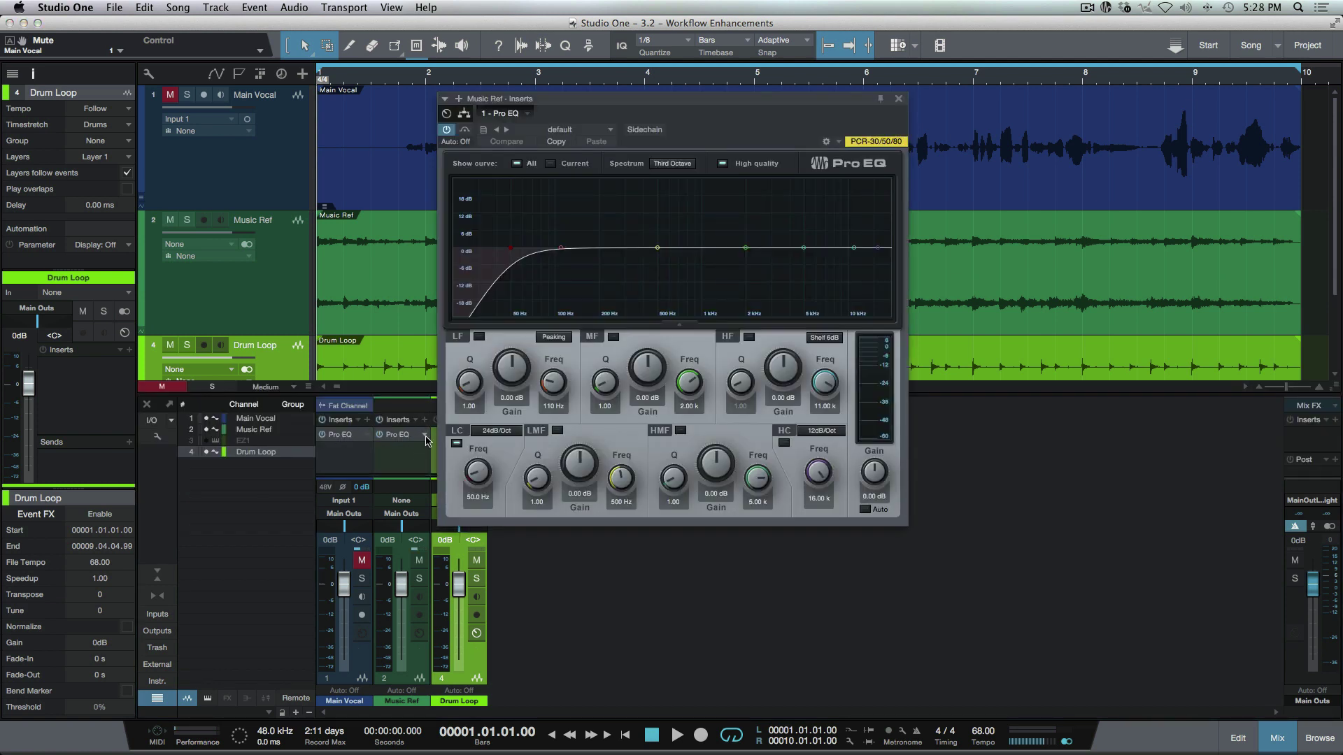
left_click(426, 436)
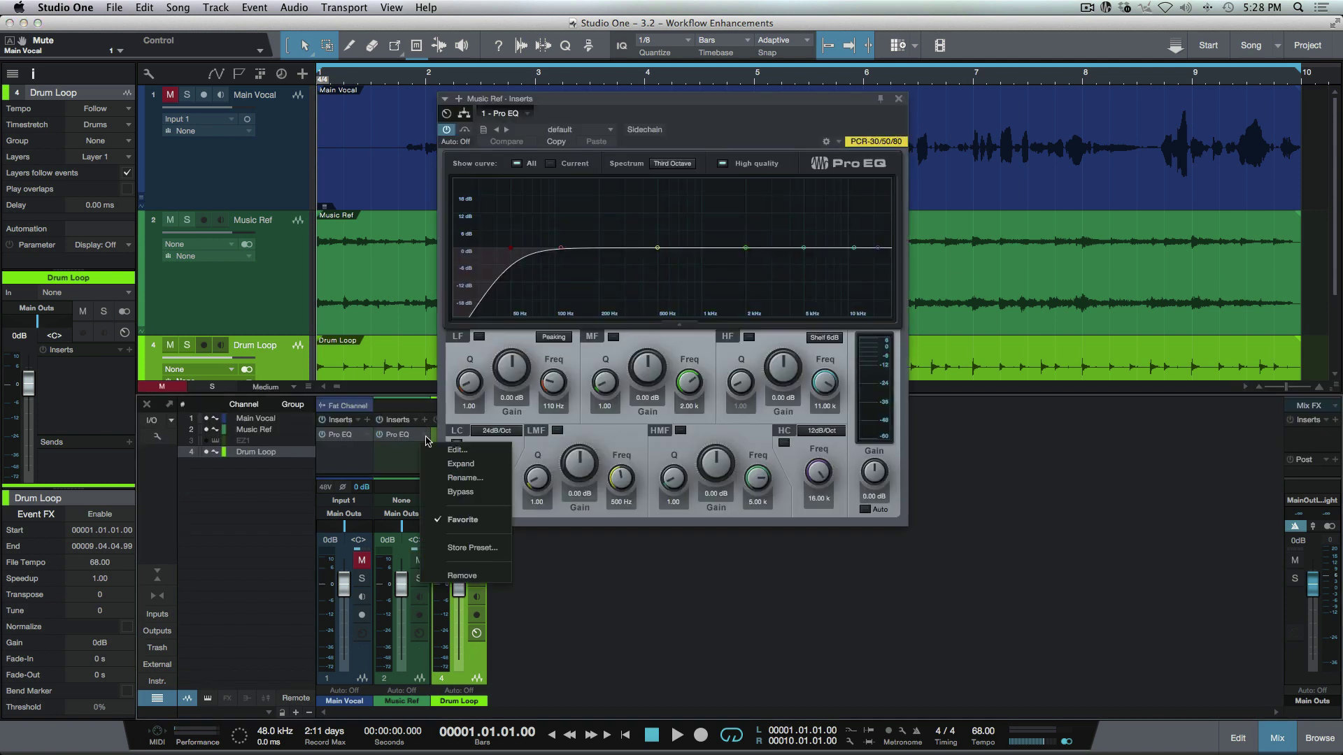
left_click(451, 572)
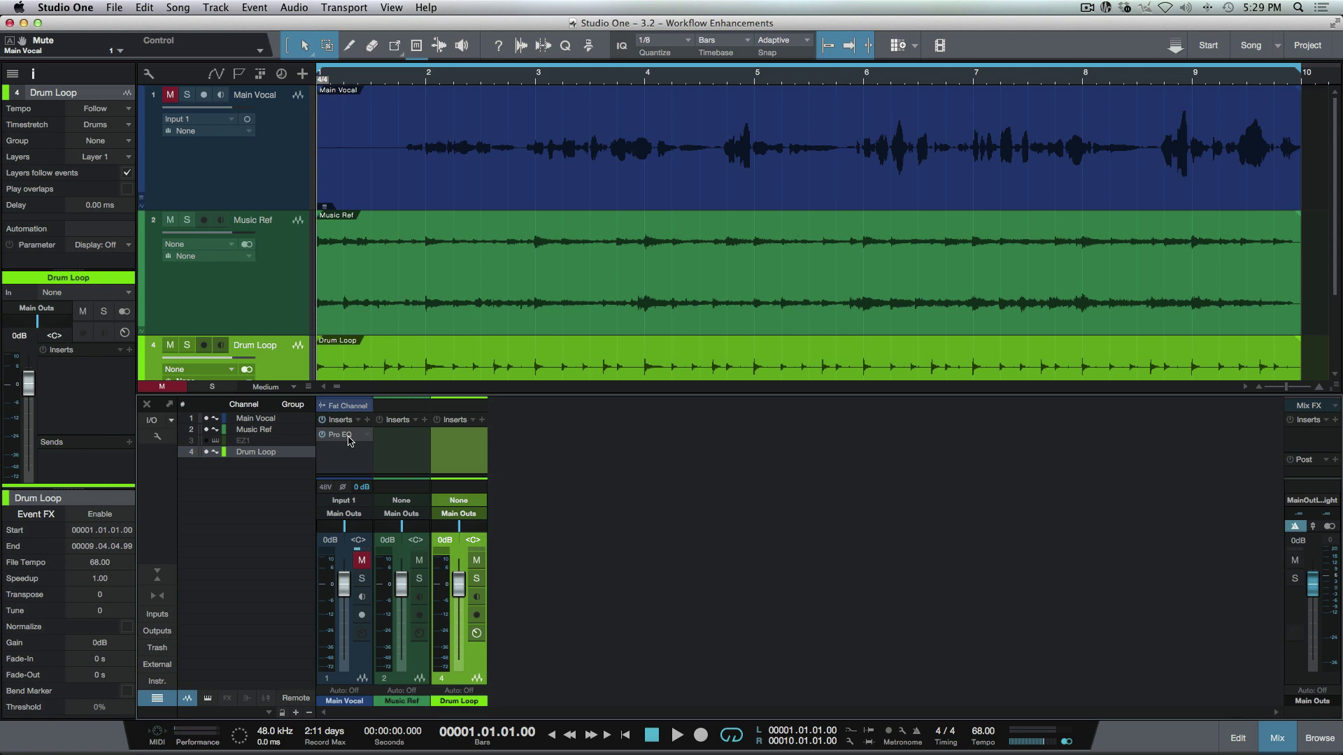
mouse_move(348, 440)
left_mouse_down()
mouse_move(391, 441)
mouse_move(350, 444)
left_mouse_up()
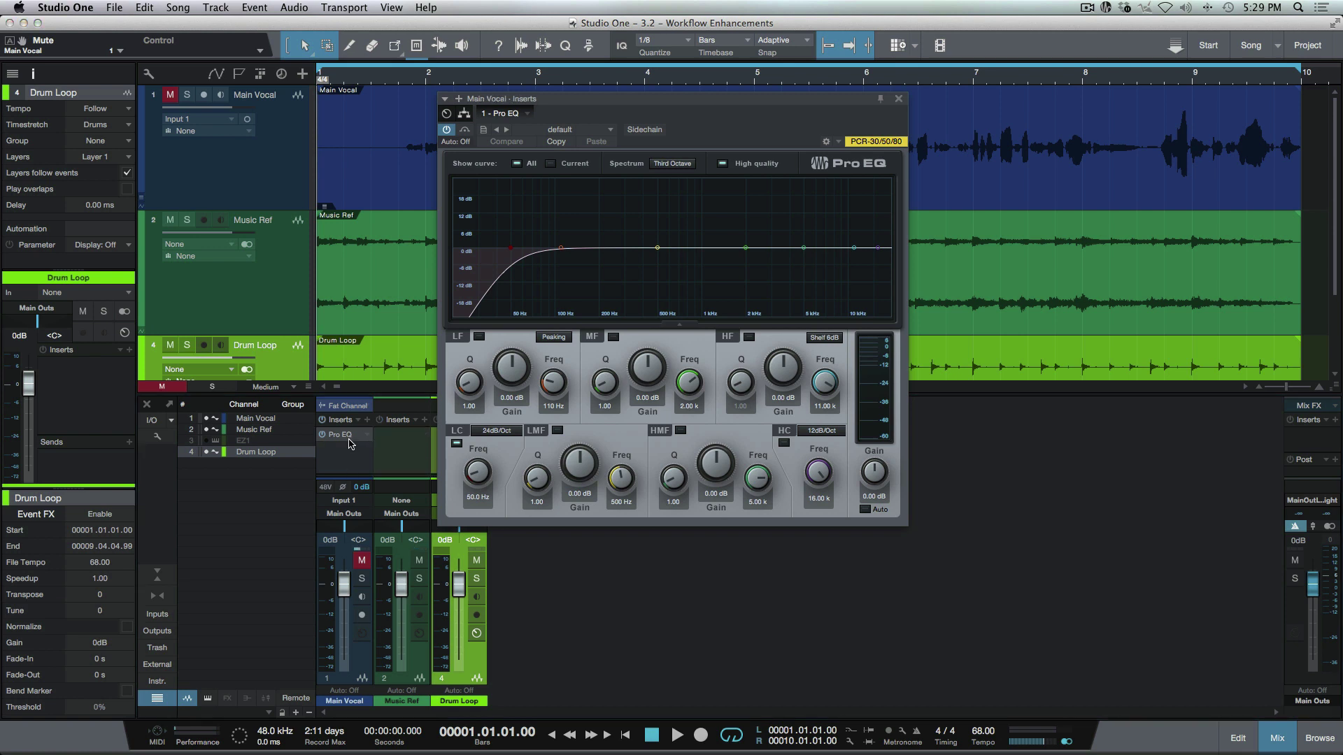
key("F3")
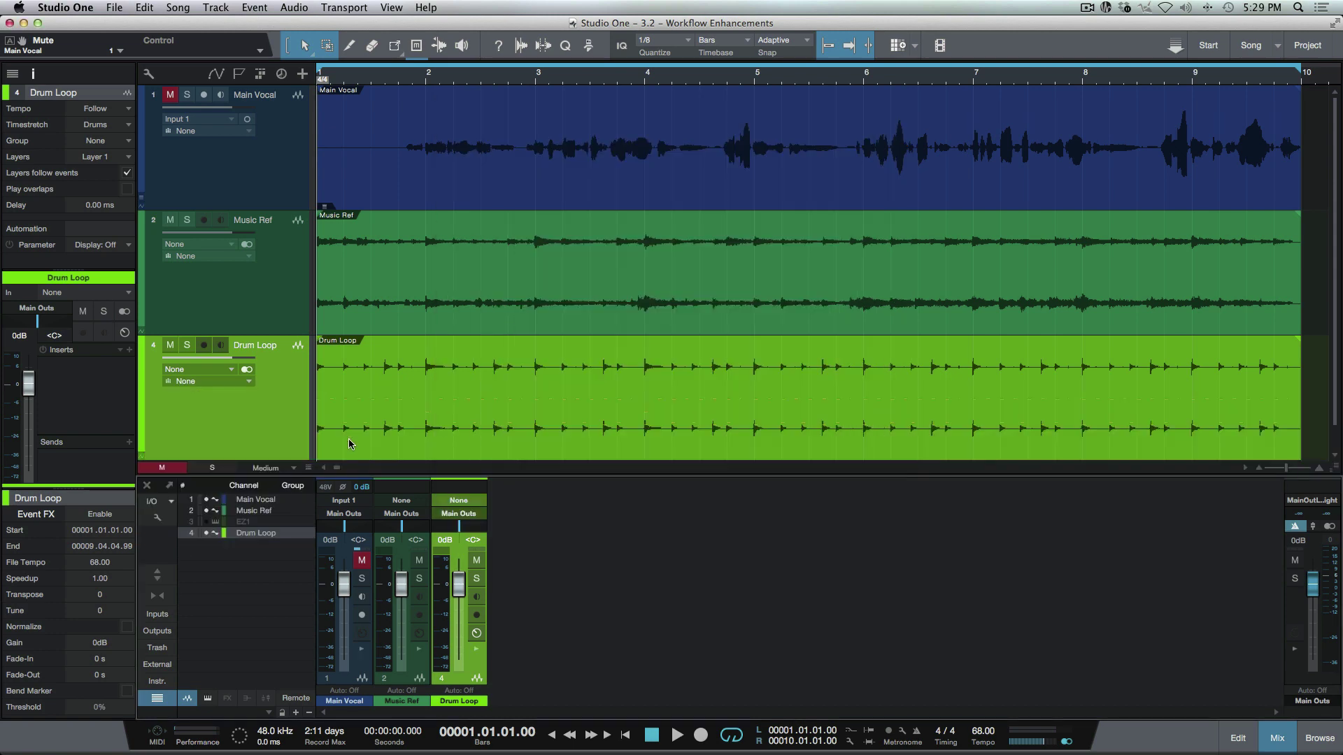
Play Main Vocal from bar 4.3.3, zoom to the range around bar 5, and show its Volume automation.
left_click(717, 116)
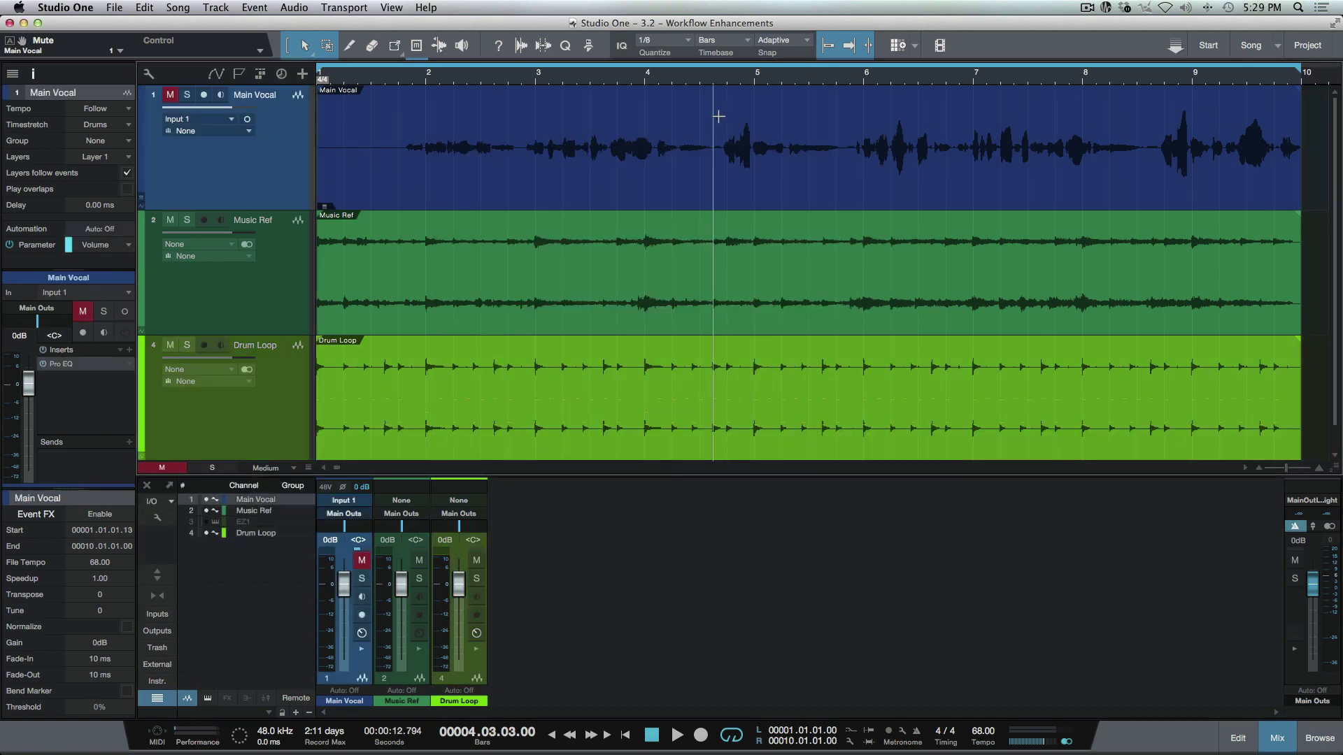
key("space")
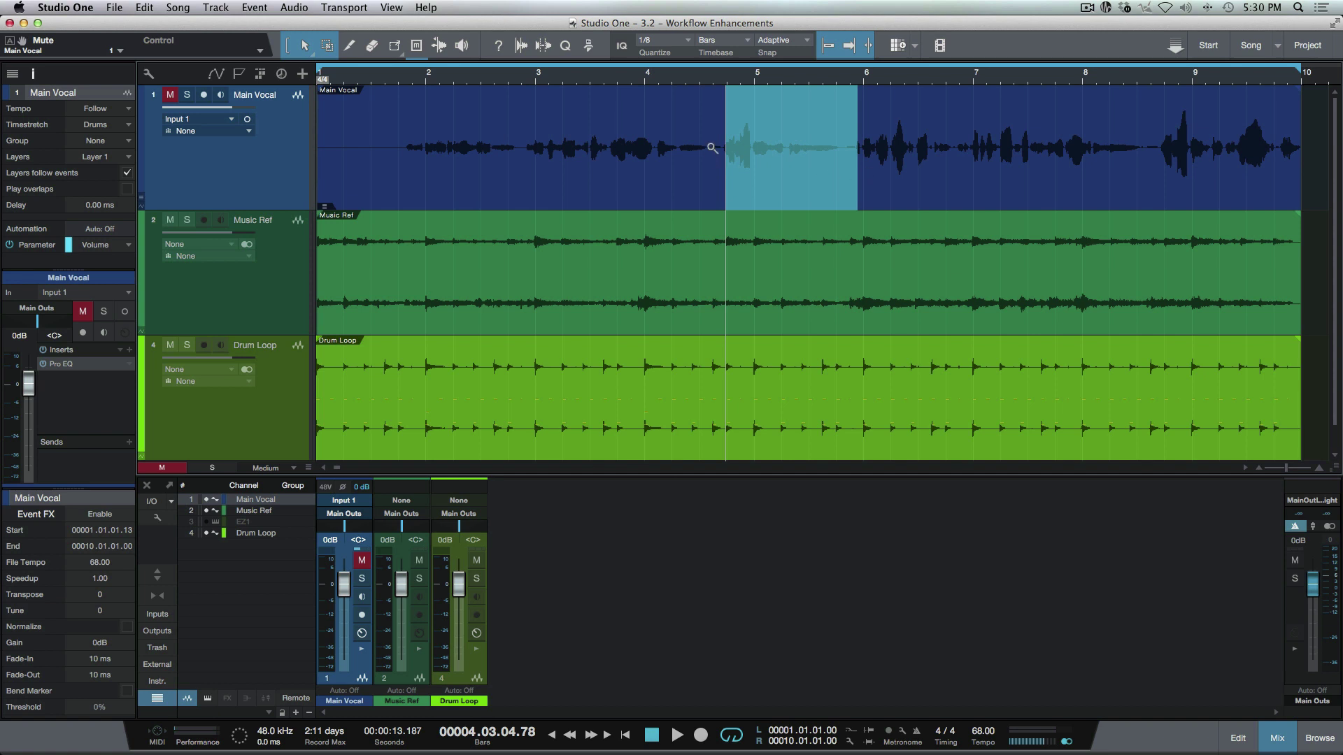
left_click(871, 171)
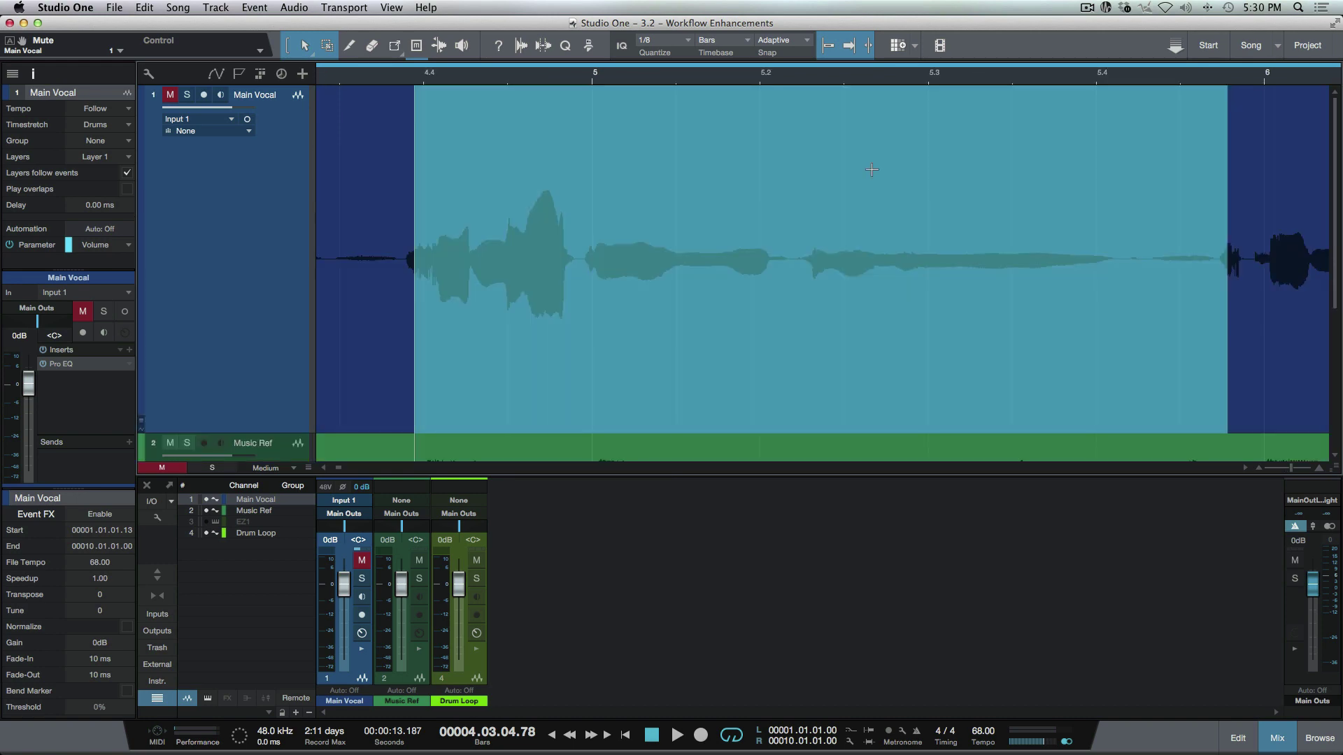
key("a")
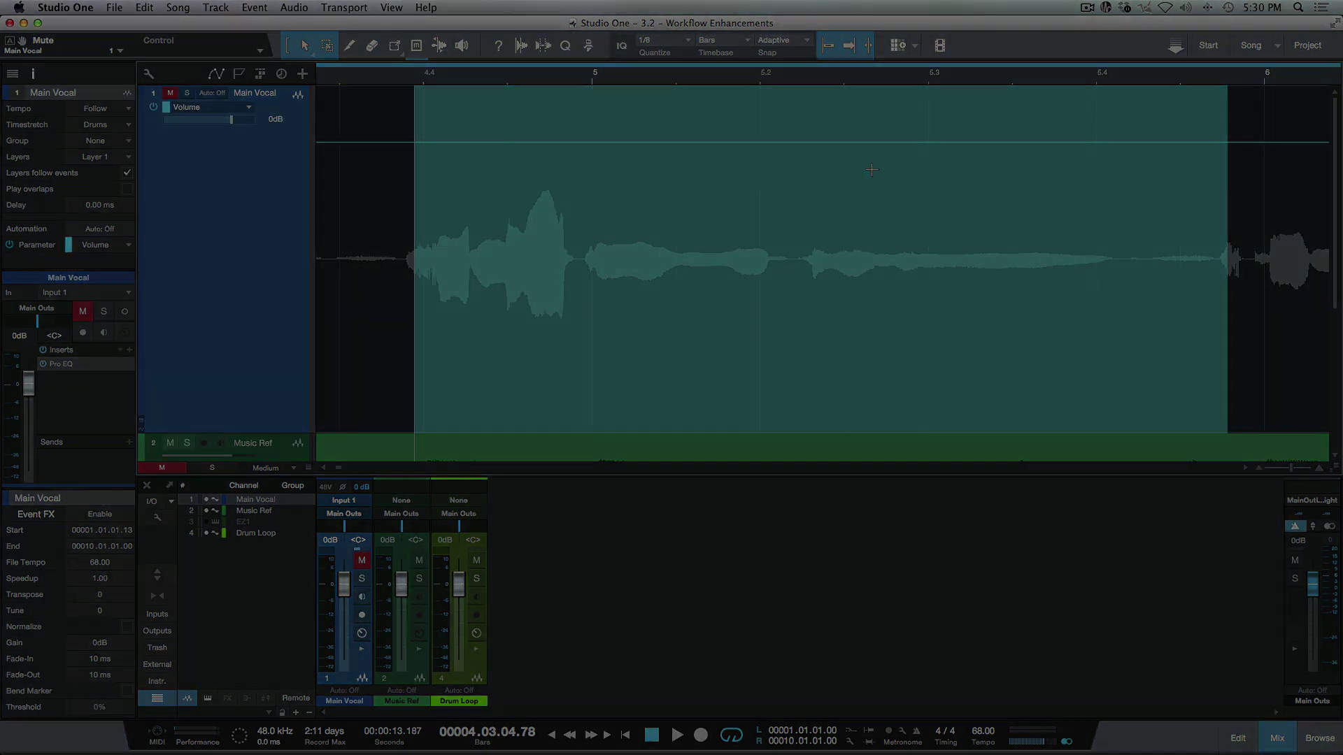